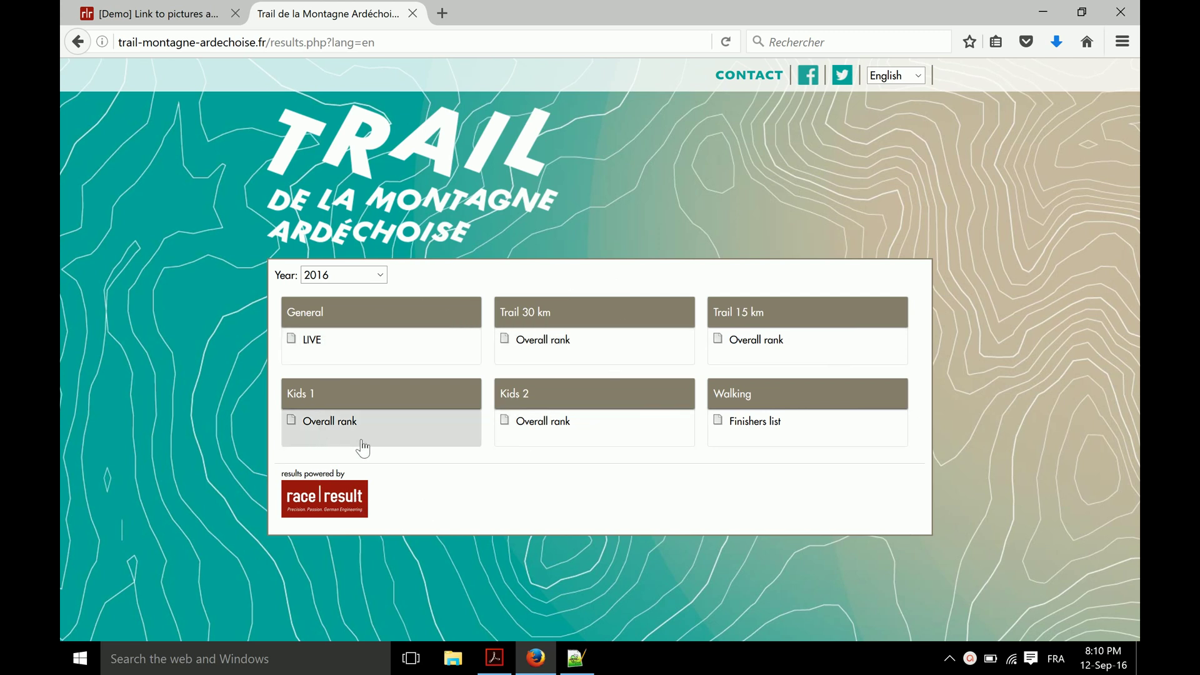
click(574, 352)
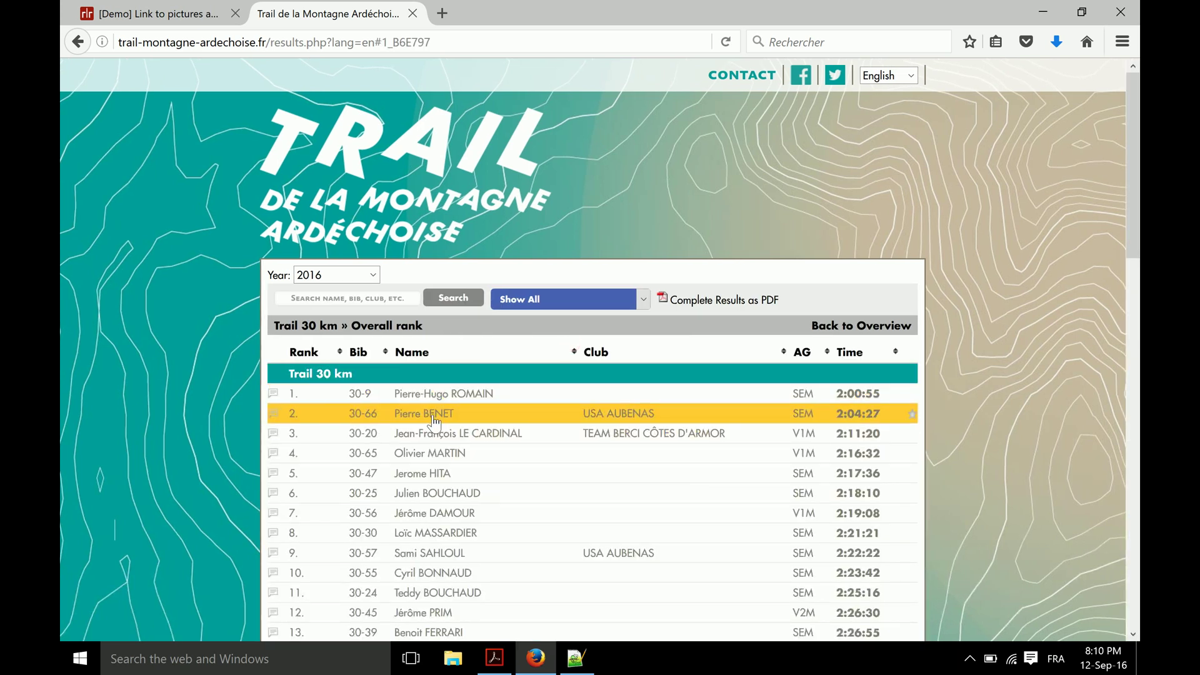
click(434, 421)
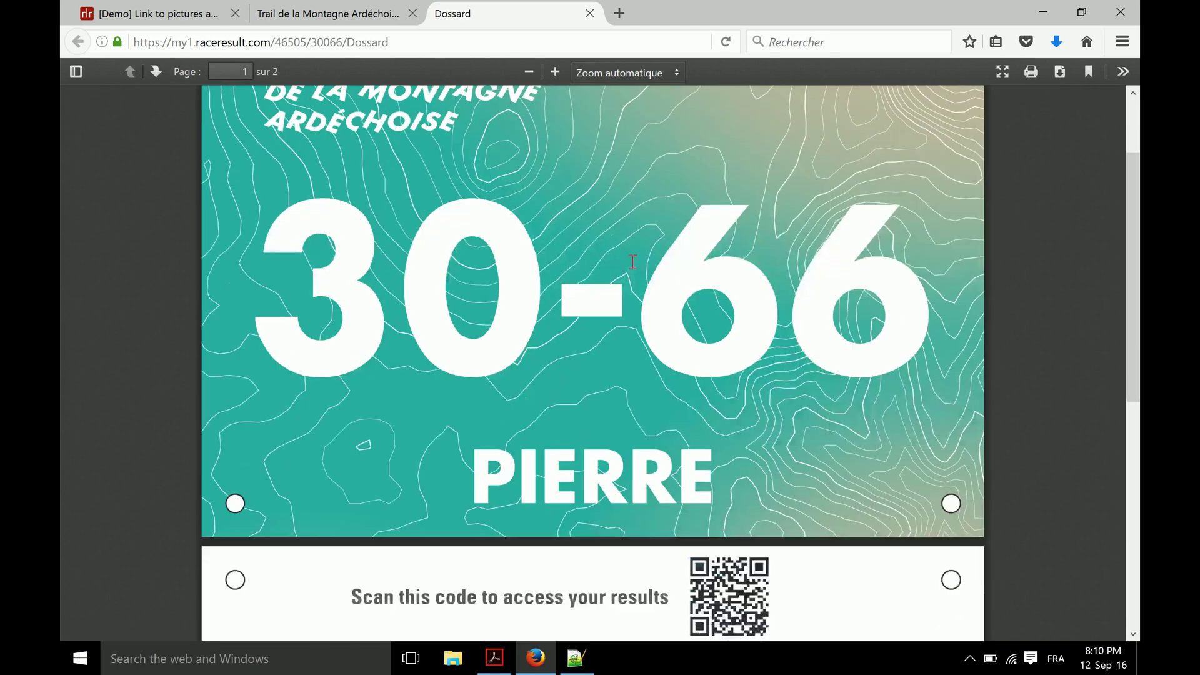
scroll(633, 262, down, 3)
scroll(633, 263, down, 2)
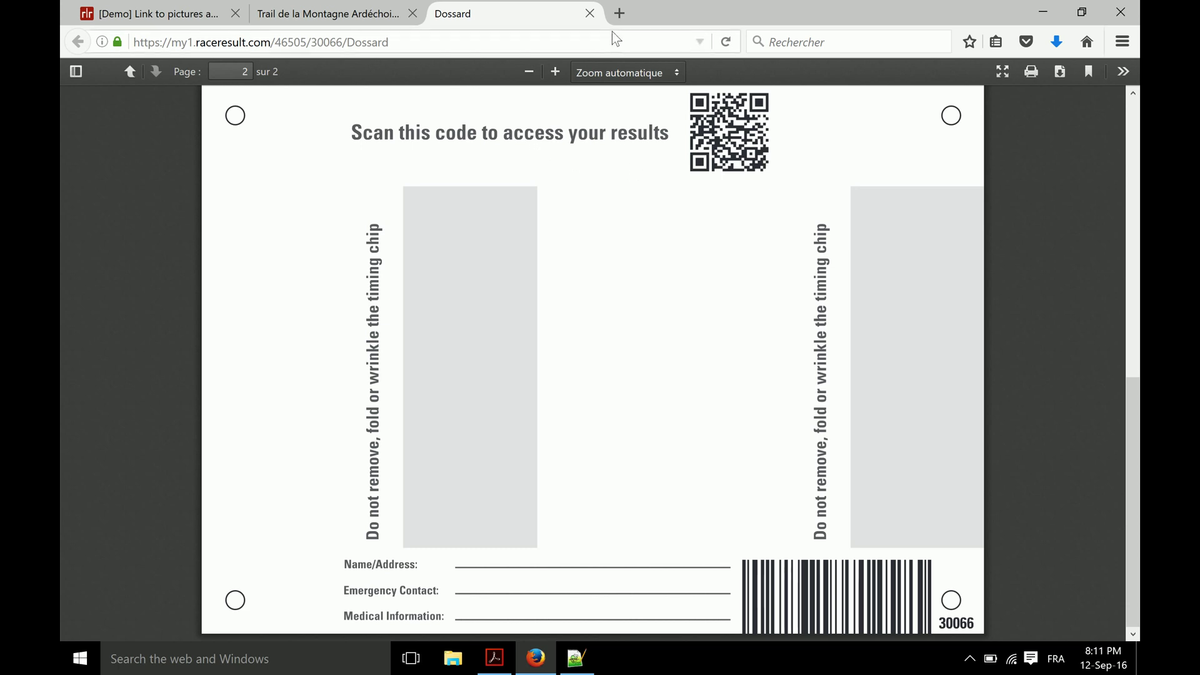
click(589, 13)
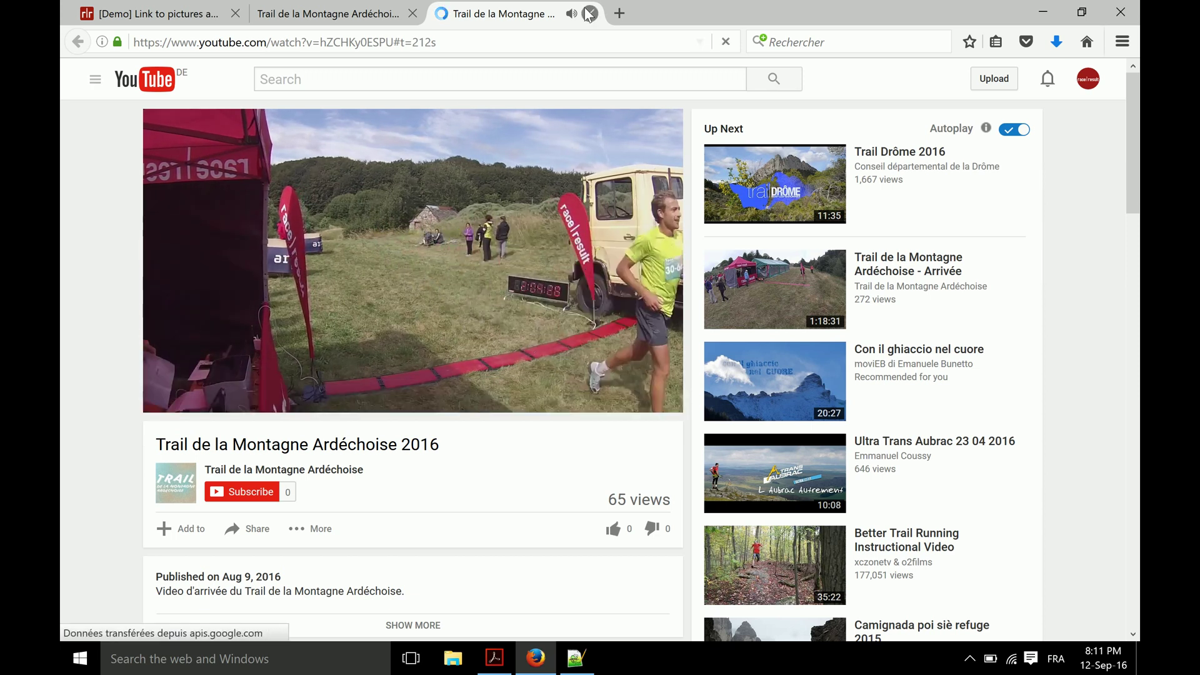
key(ctrl+w)
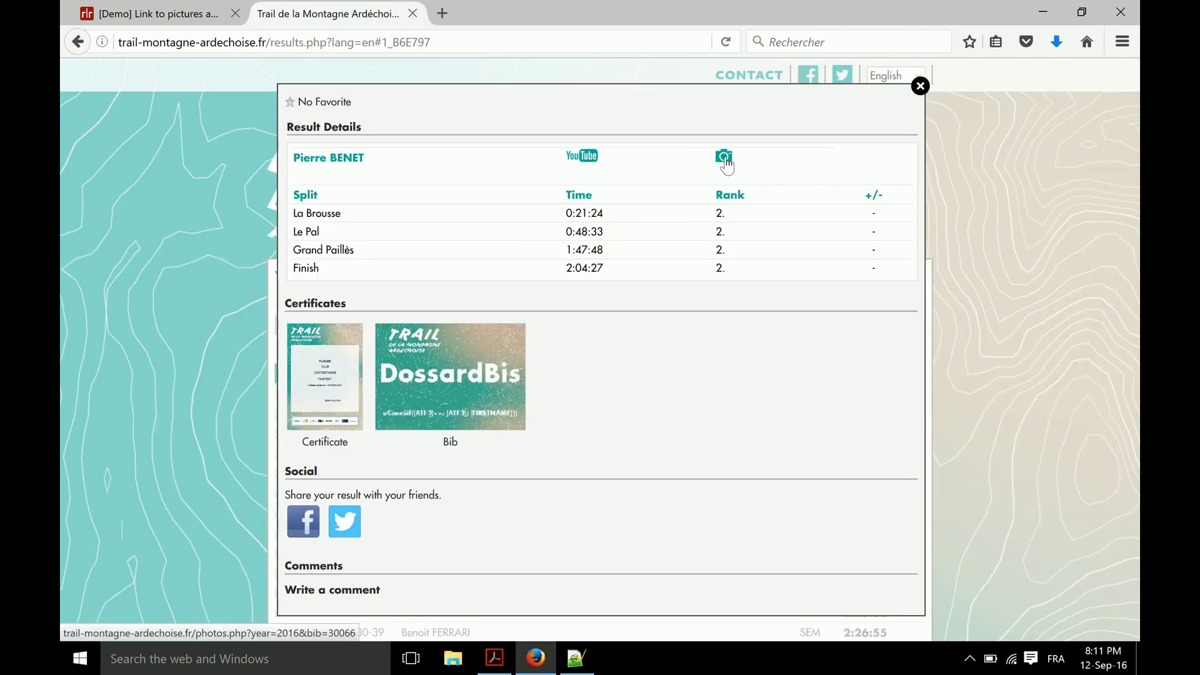
- View the runner's photo page, then close the photo and results tabs
click(724, 159)
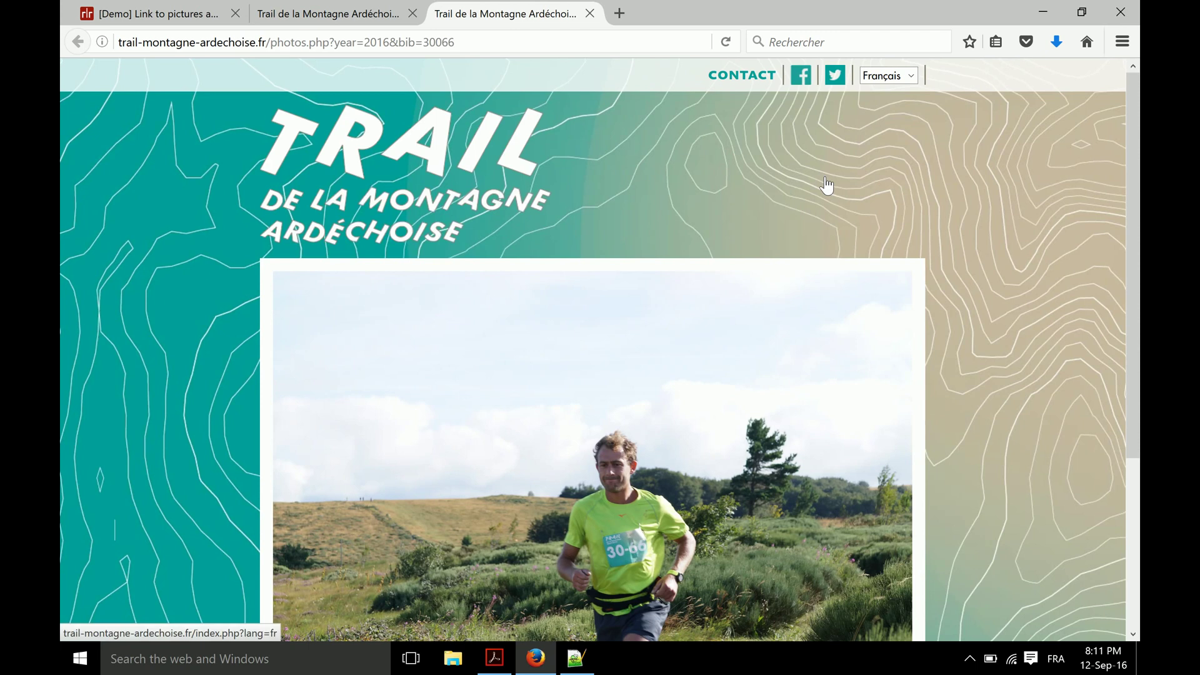
scroll(826, 184, down, 3)
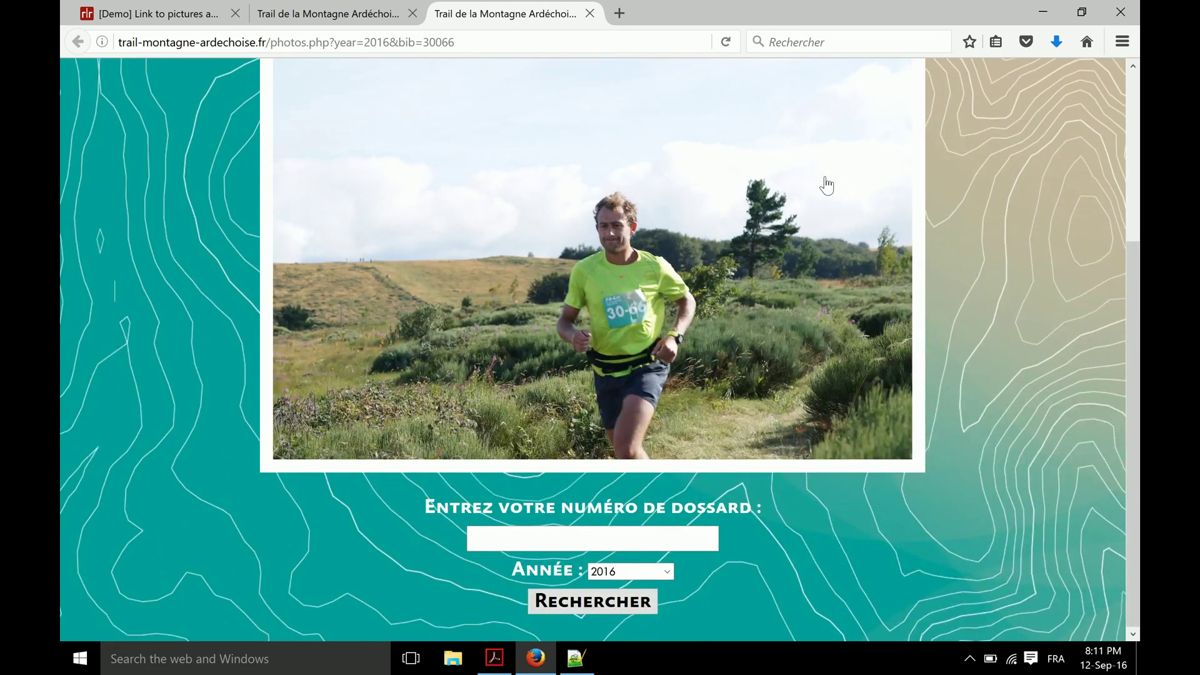
click(590, 13)
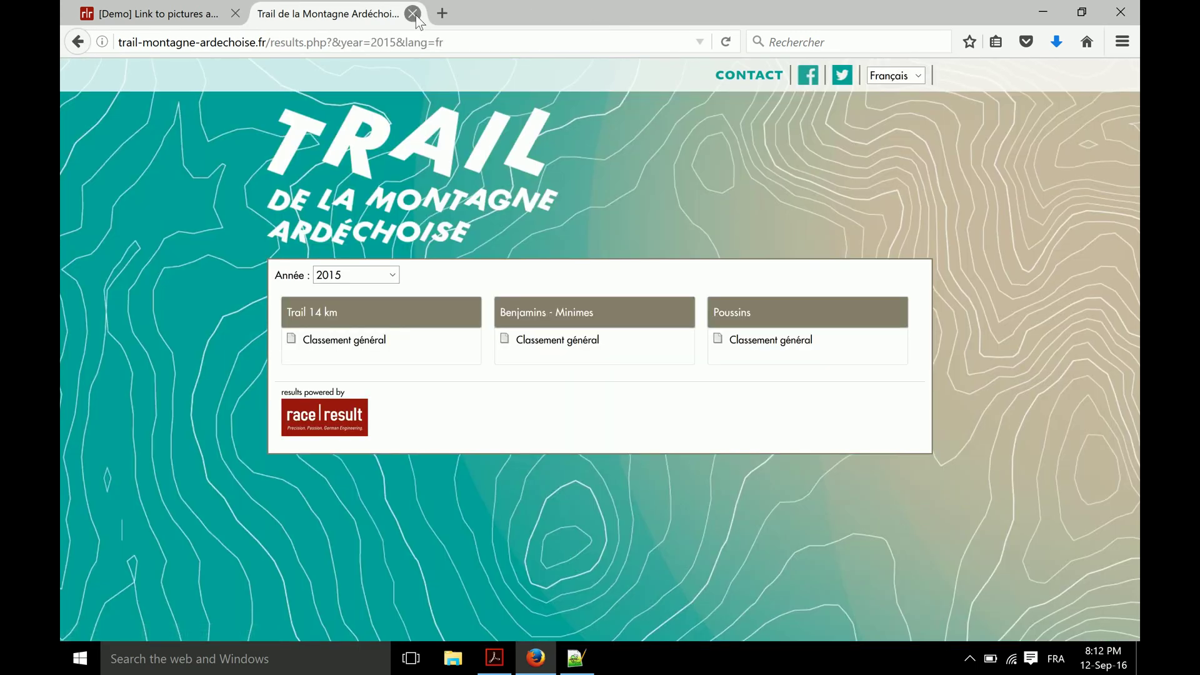
click(412, 13)
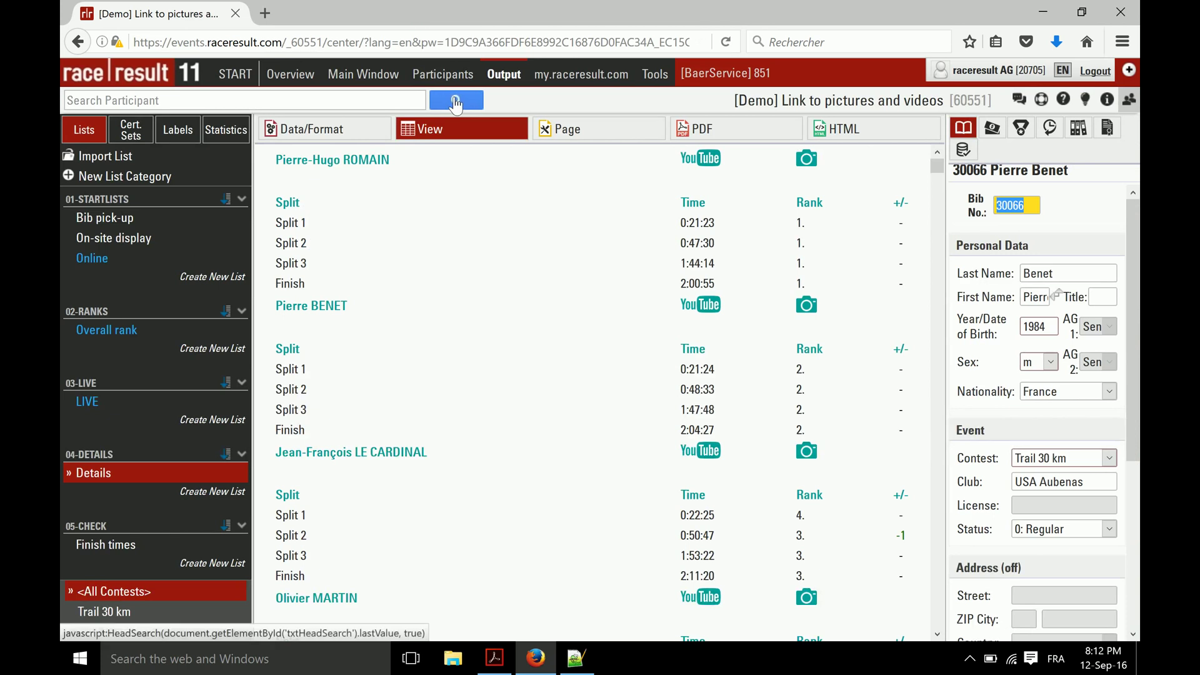
- Switch with Alt+Tab to the Link to videos and pictures PDF in Acrobat
key(alt+Tab)
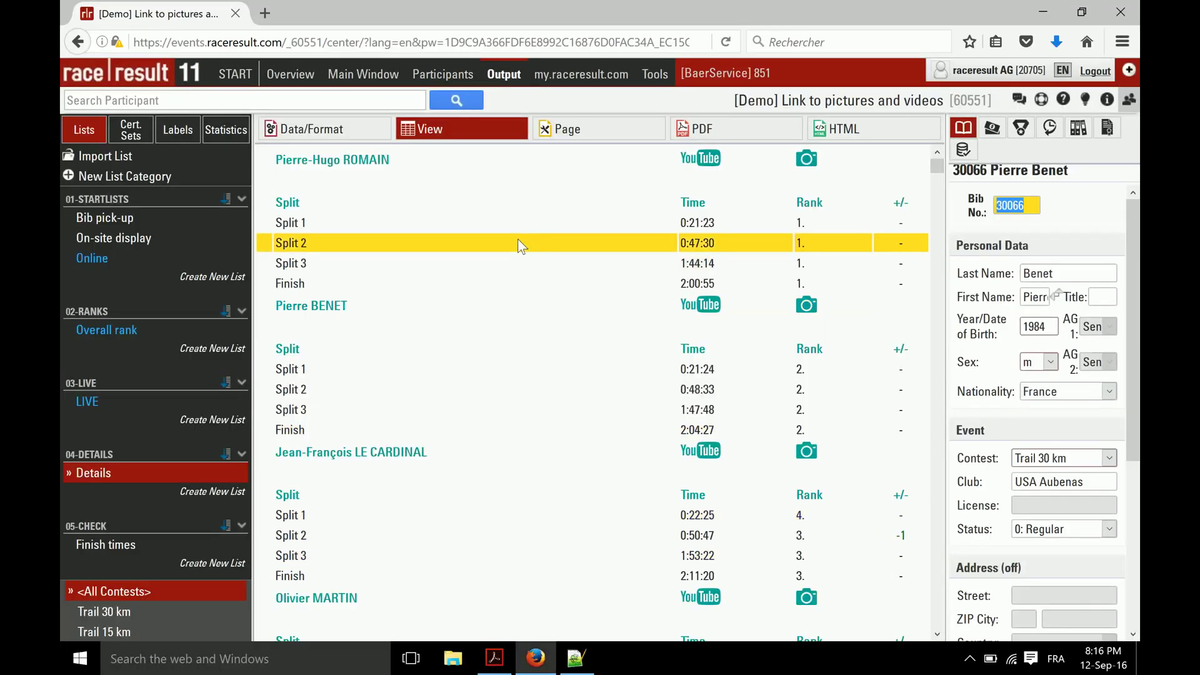
- Show the event Overview summary with the contests table and course map
click(276, 80)
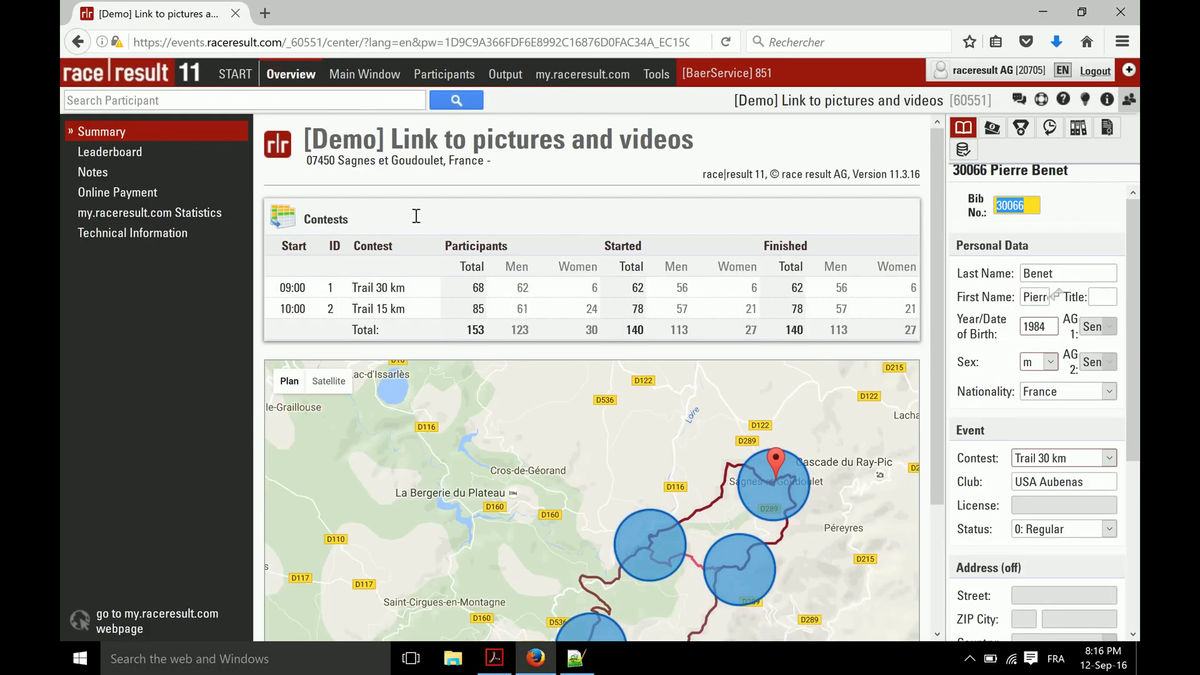
- Hide the participant detail panel so the event summary spans full width
click(1131, 101)
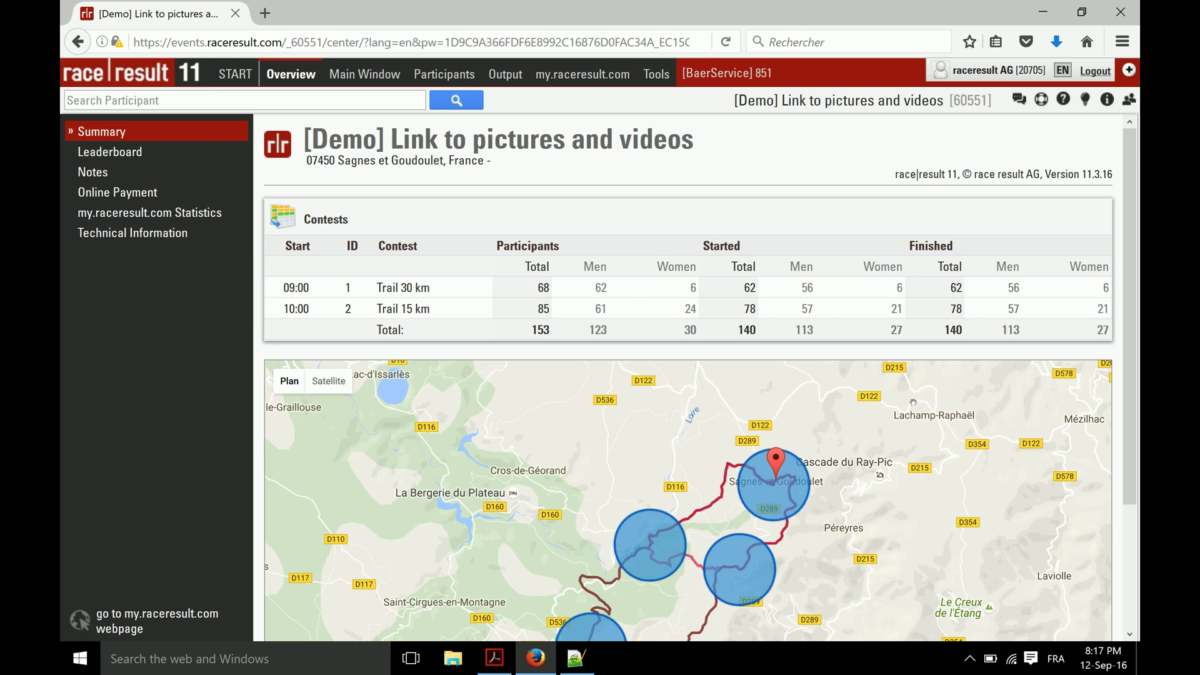
- Show the Scoring Settings results definitions: Finish, splits and their formulas
click(360, 77)
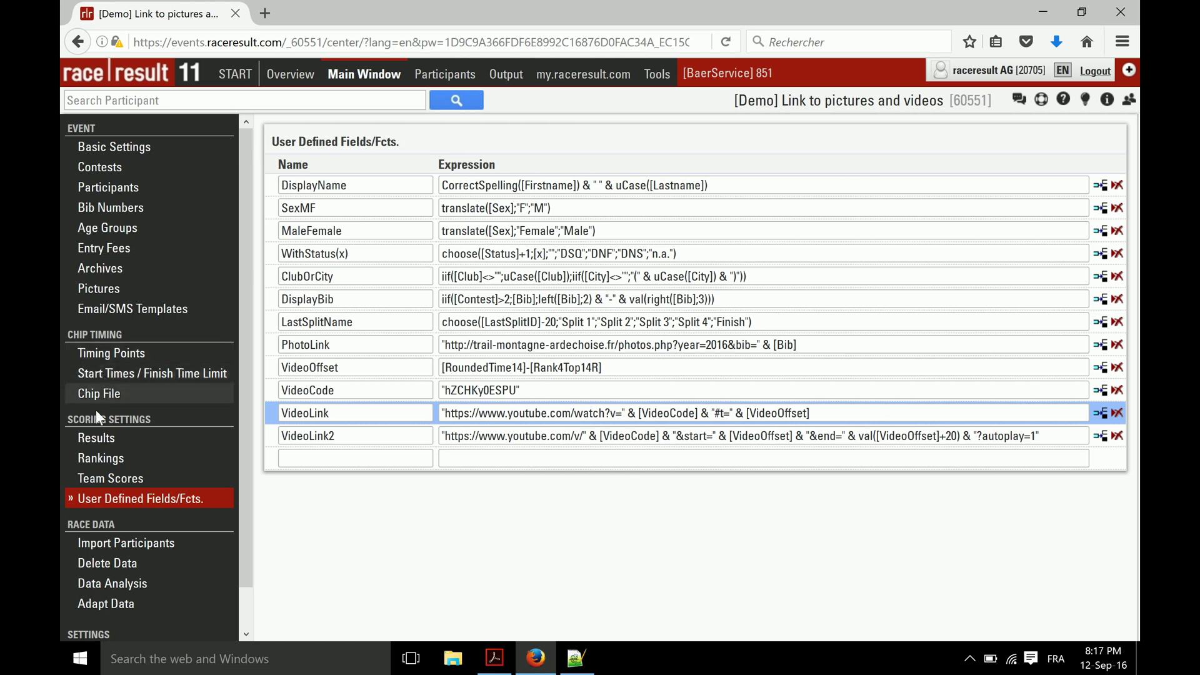
click(95, 440)
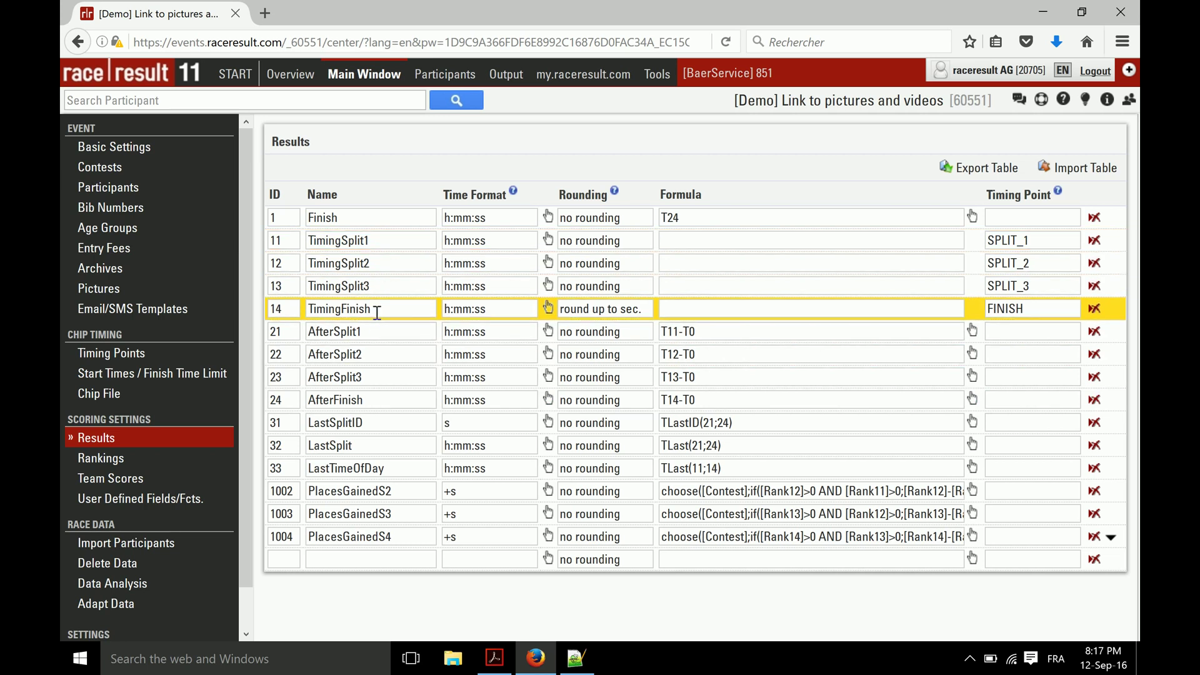
click(117, 461)
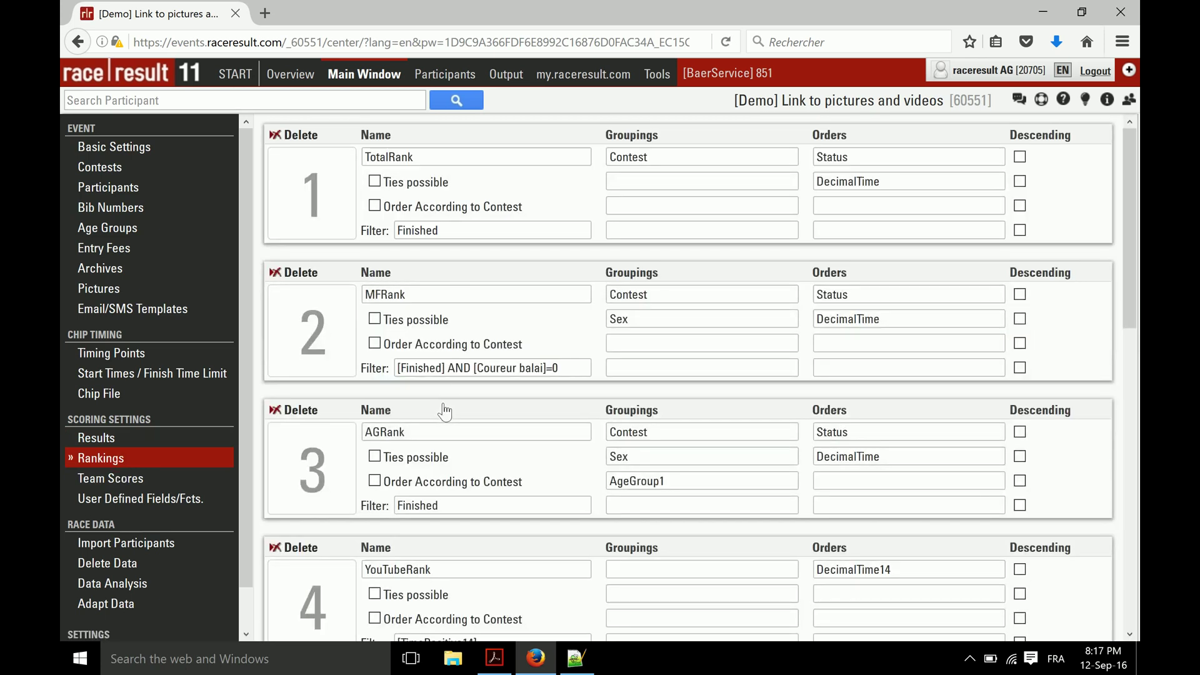
scroll(448, 285, down, 3)
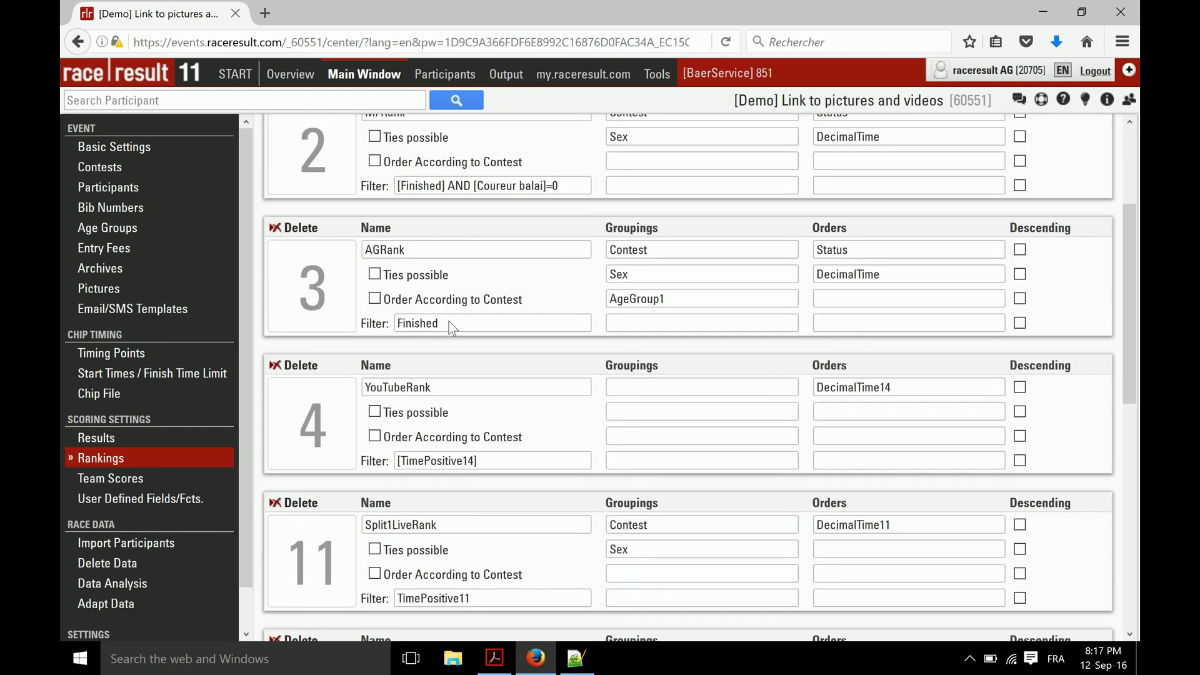
scroll(460, 388, up, 3)
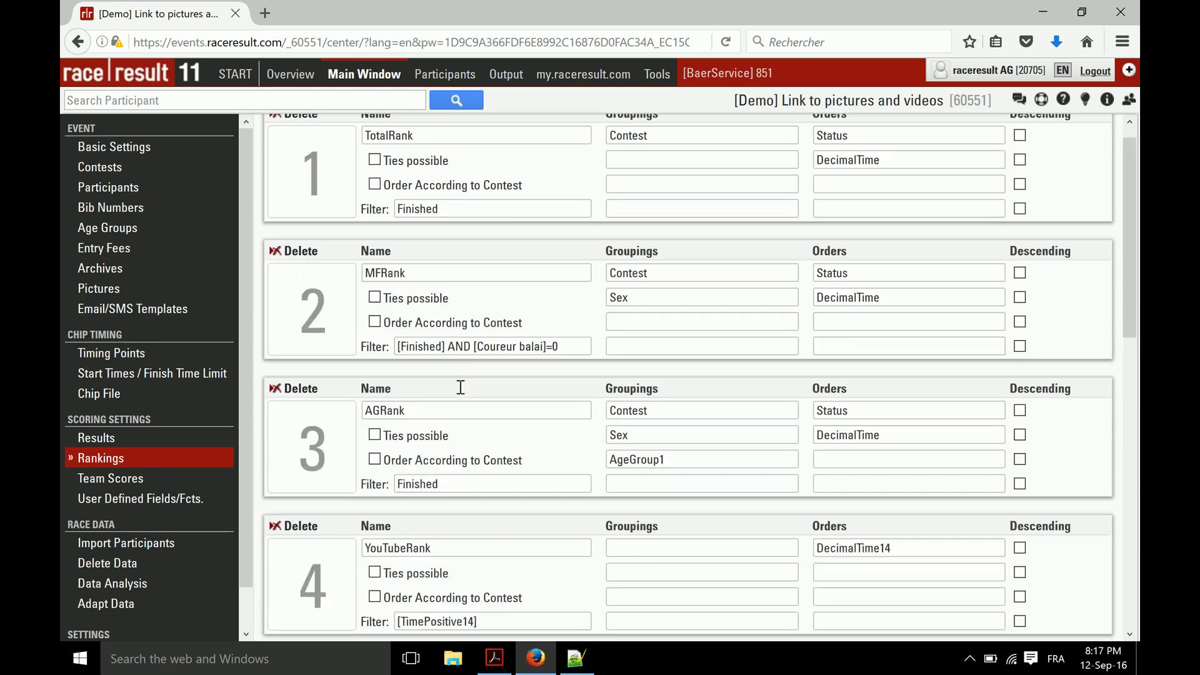
click(436, 157)
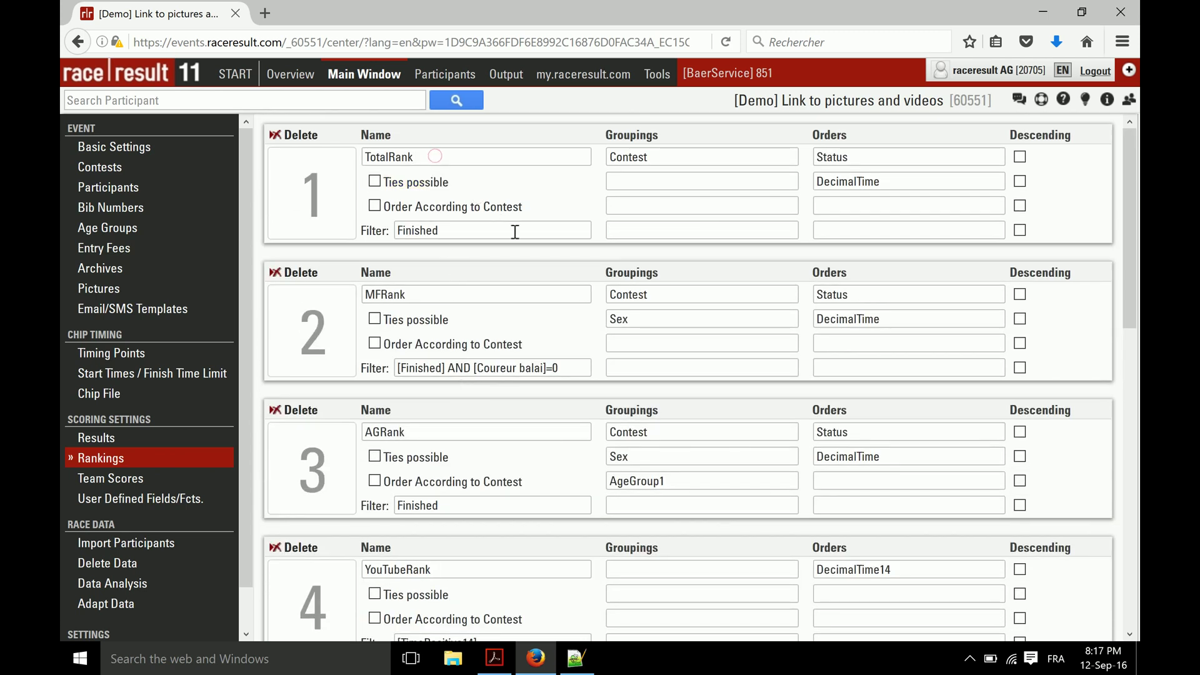
mouse_move(702, 135)
click(671, 156)
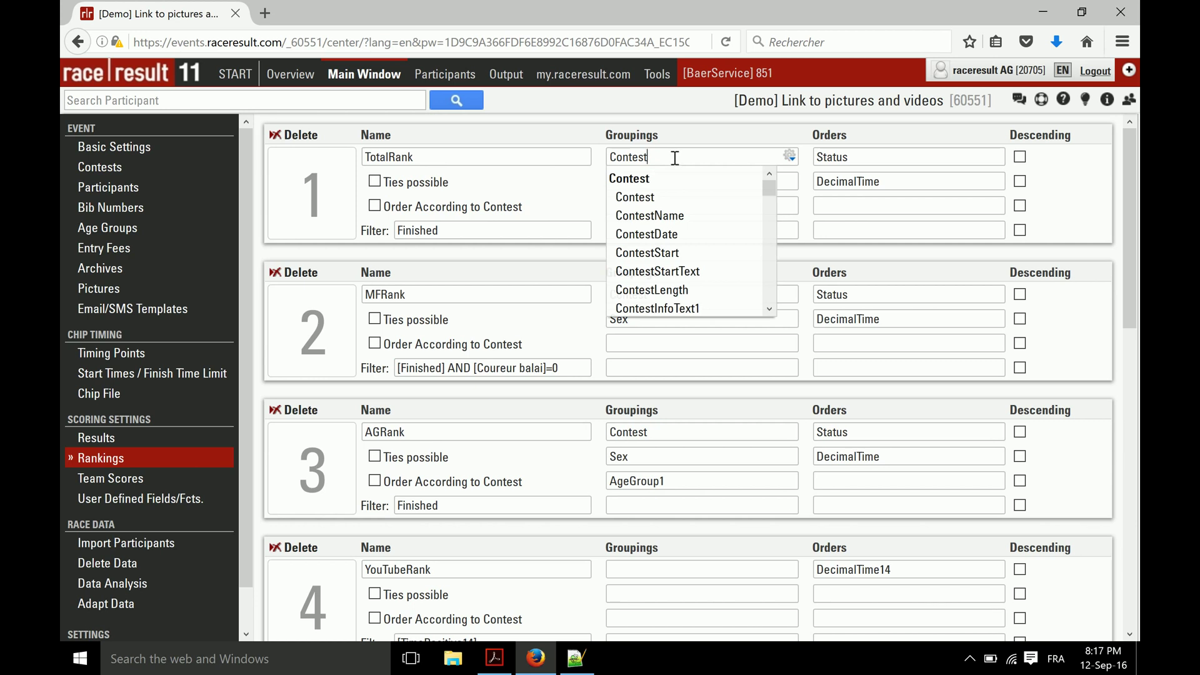
drag(674, 157, 603, 157)
click(582, 198)
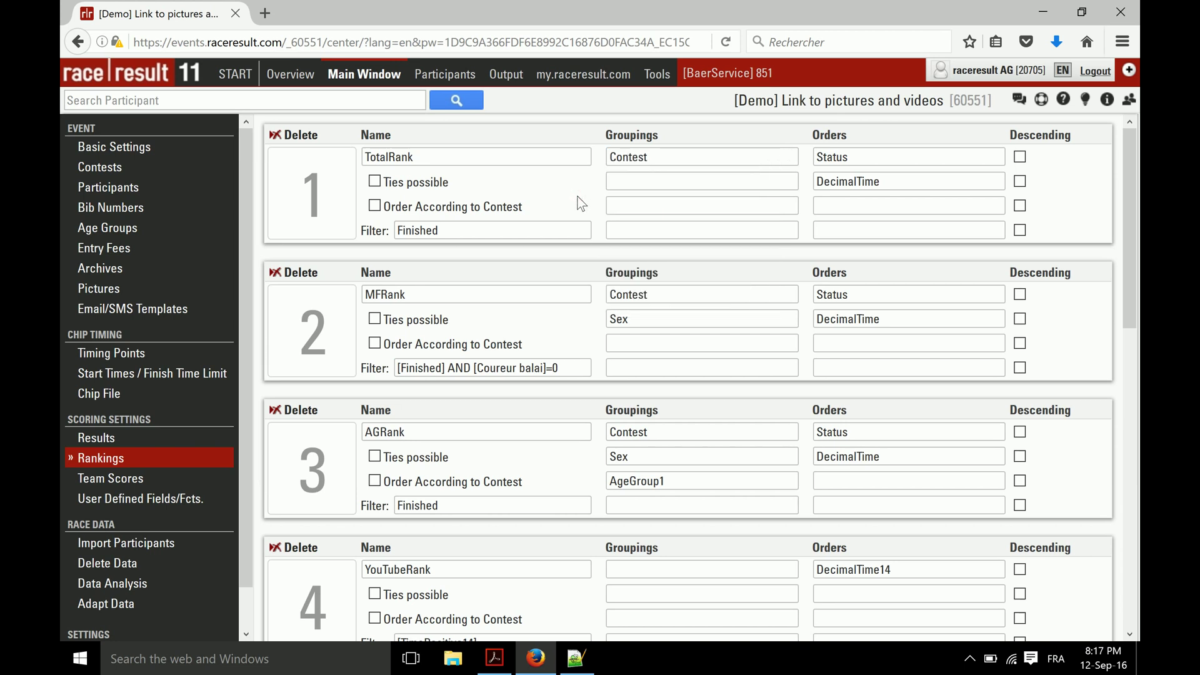
scroll(580, 204, down, 3)
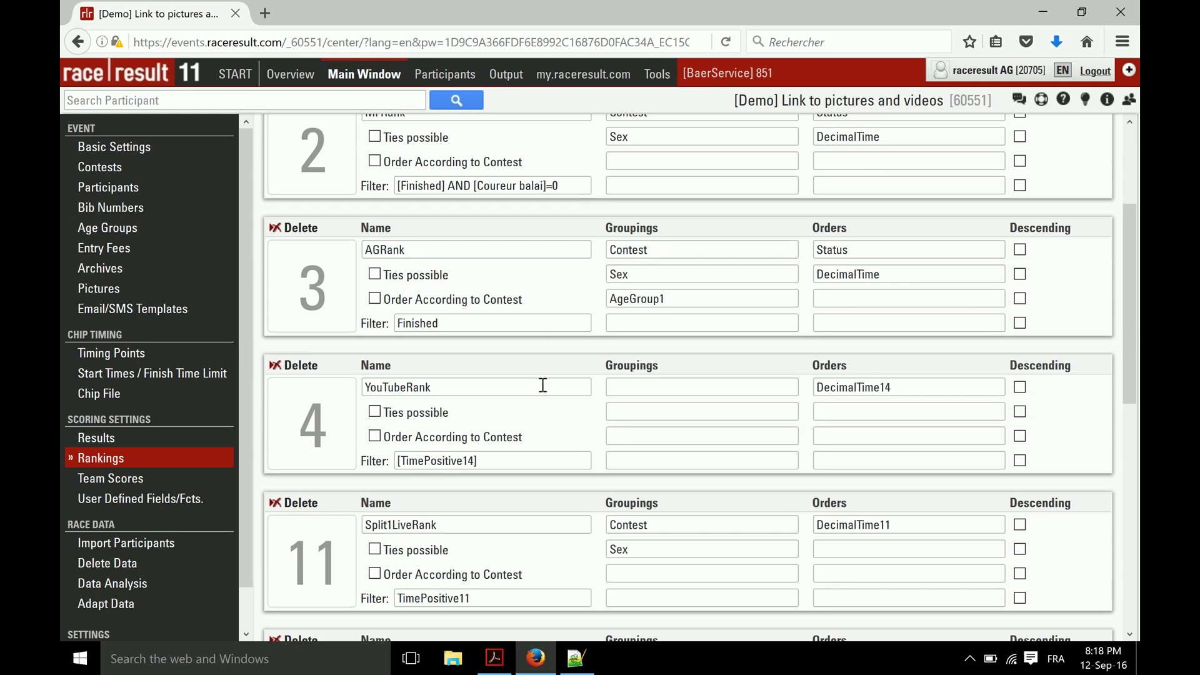
scroll(547, 338, up, 3)
scroll(547, 339, down, 4)
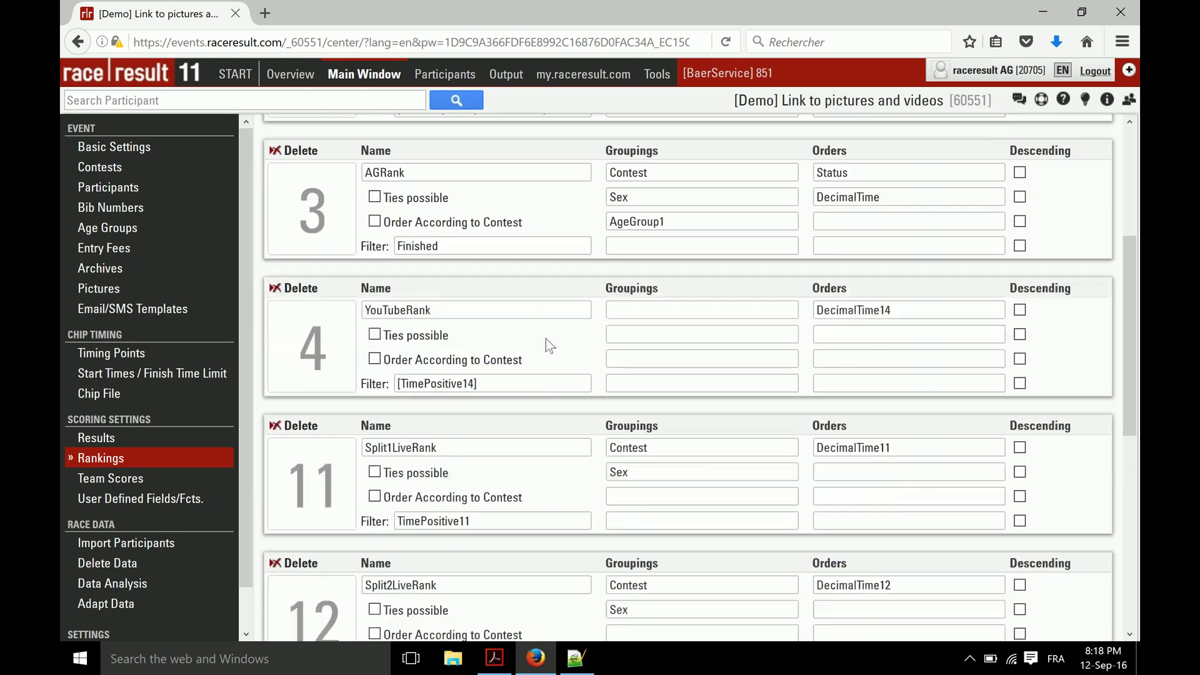
scroll(546, 339, down, 2)
scroll(479, 563, down, 1)
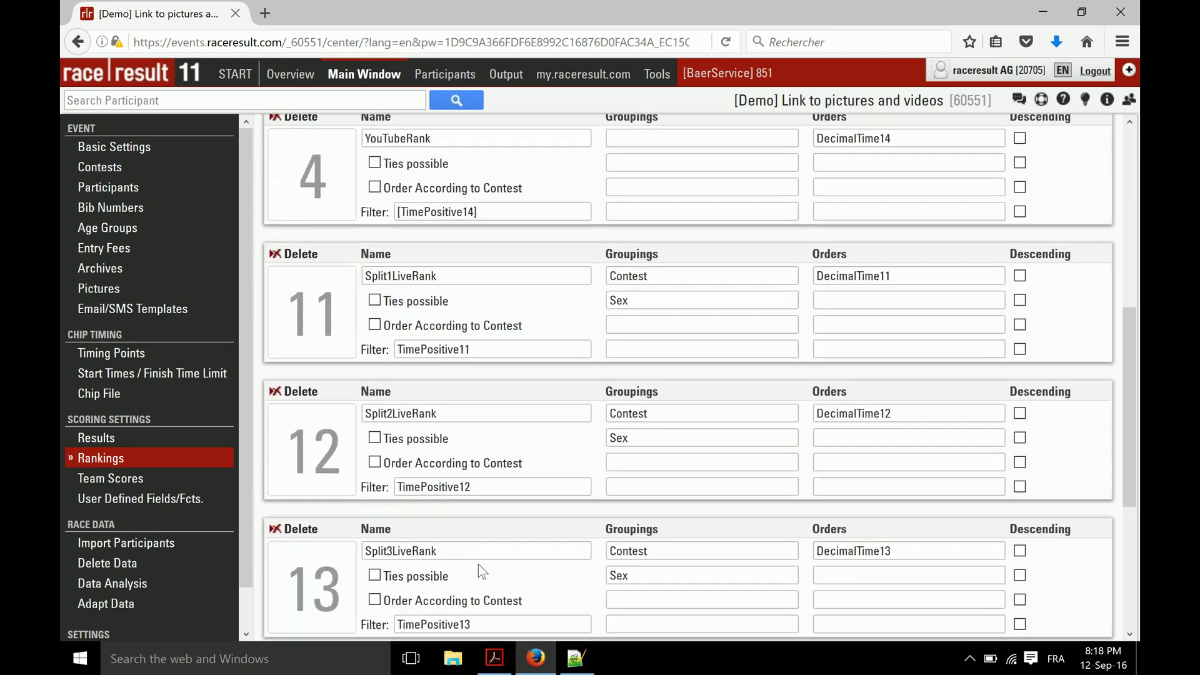
scroll(478, 564, up, 7)
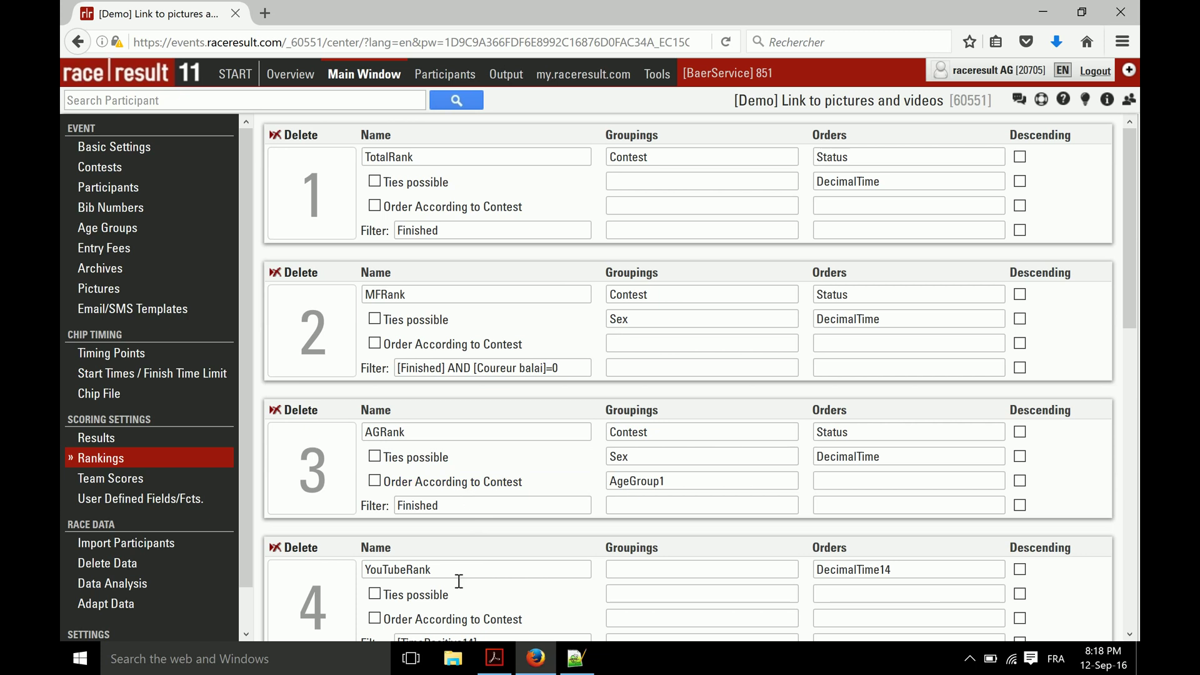
scroll(458, 581, down, 2)
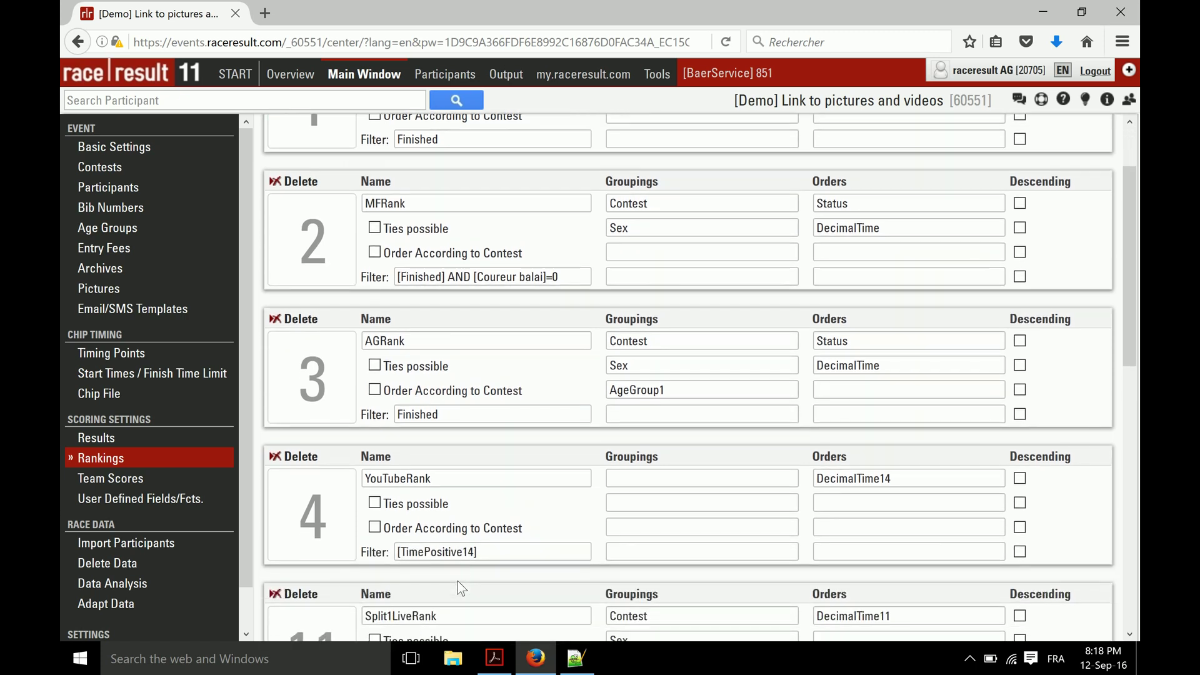
click(661, 480)
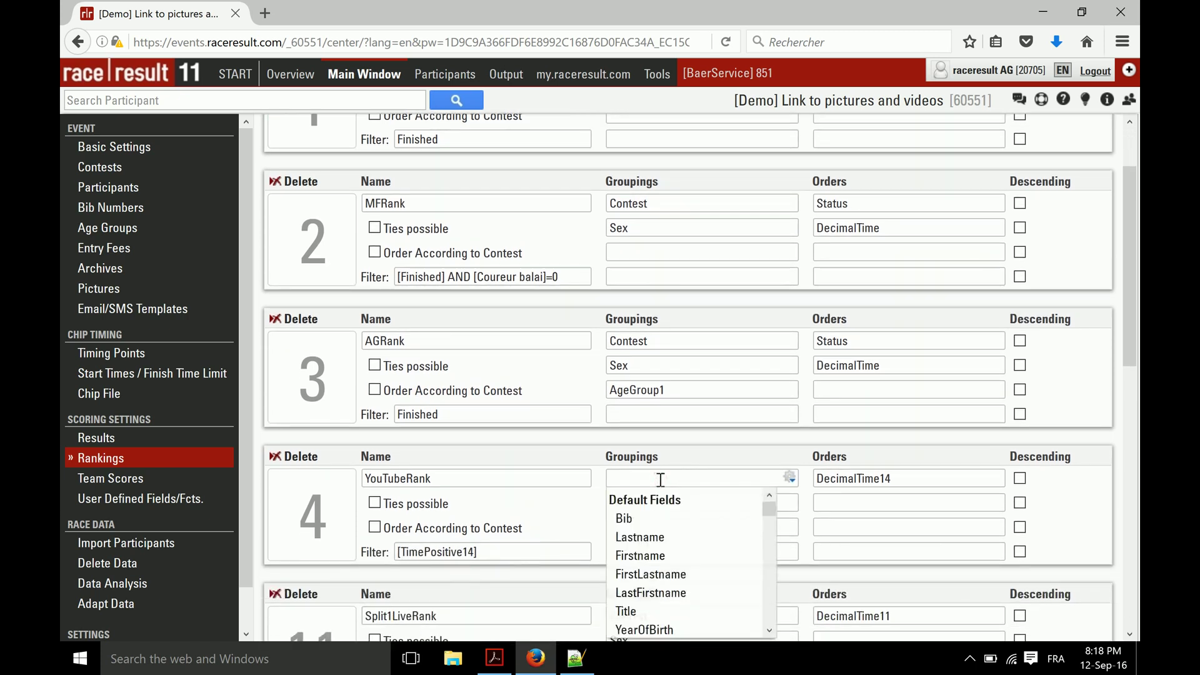
- Inspect the PhotoLink, VideoOffset and VideoCode user-defined fields, highlighting the YouTube code
click(133, 509)
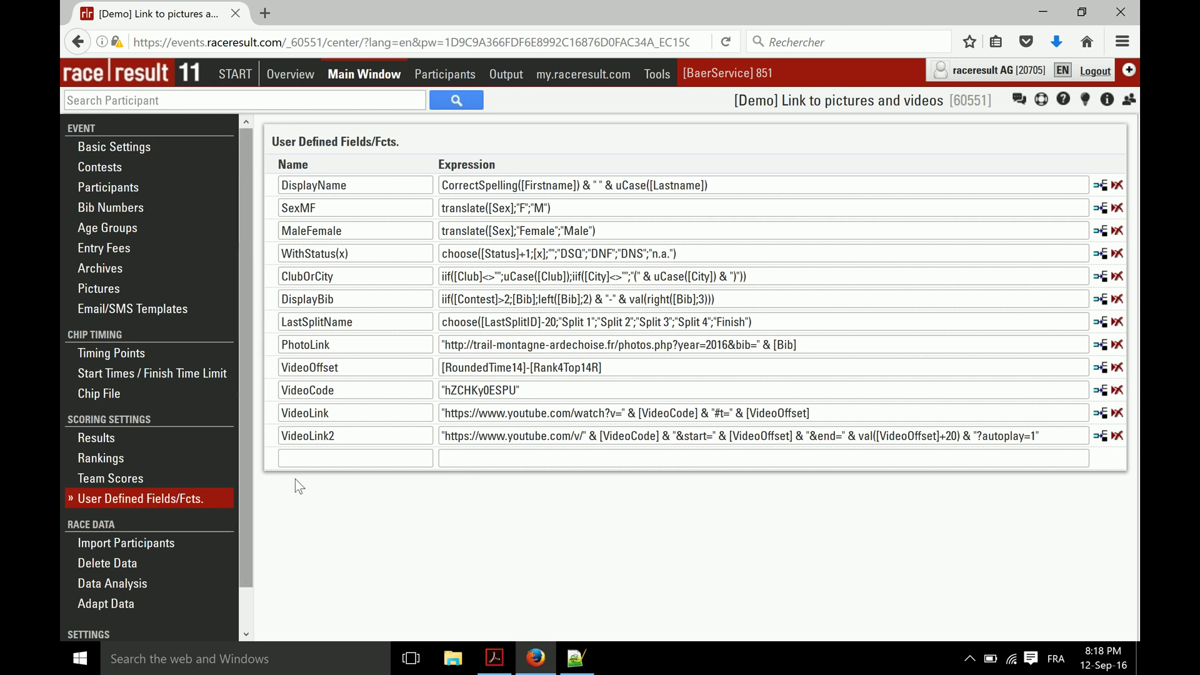
click(343, 345)
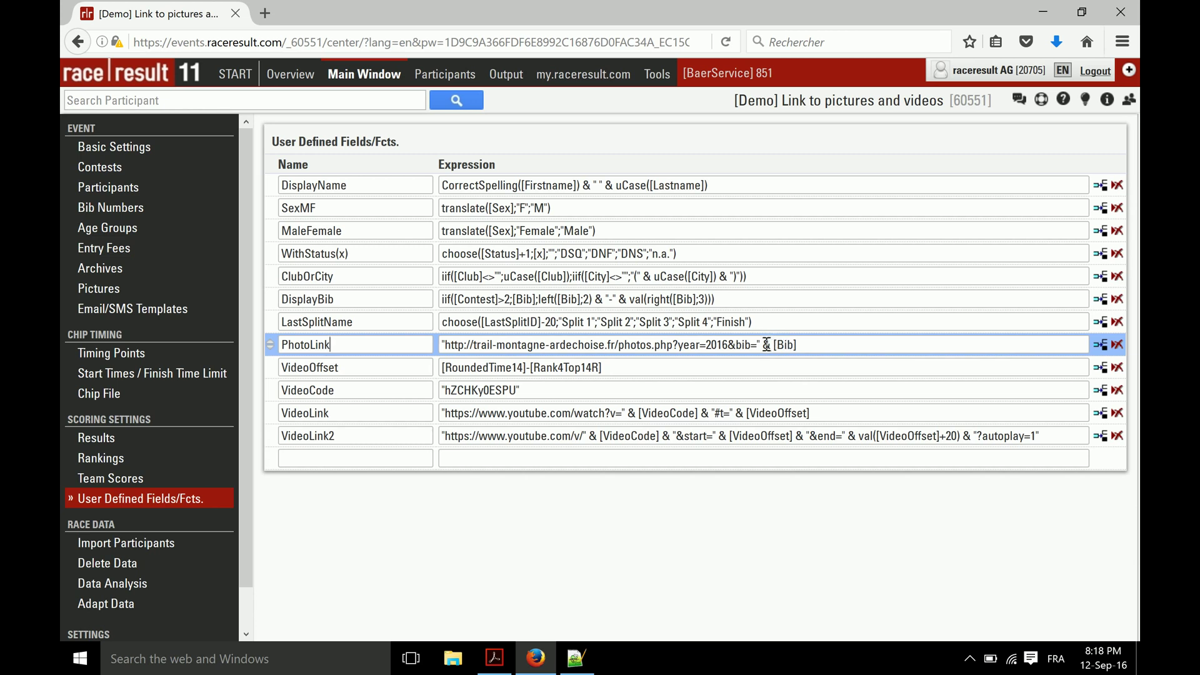
click(363, 372)
click(361, 394)
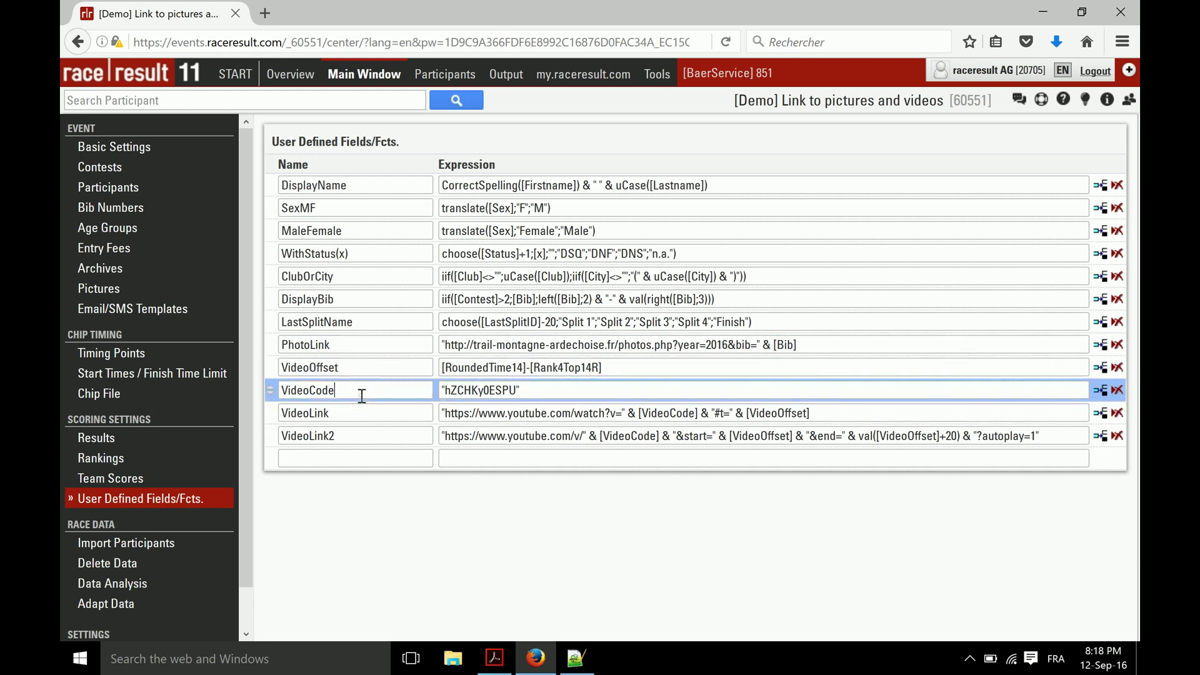
drag(517, 390, 447, 392)
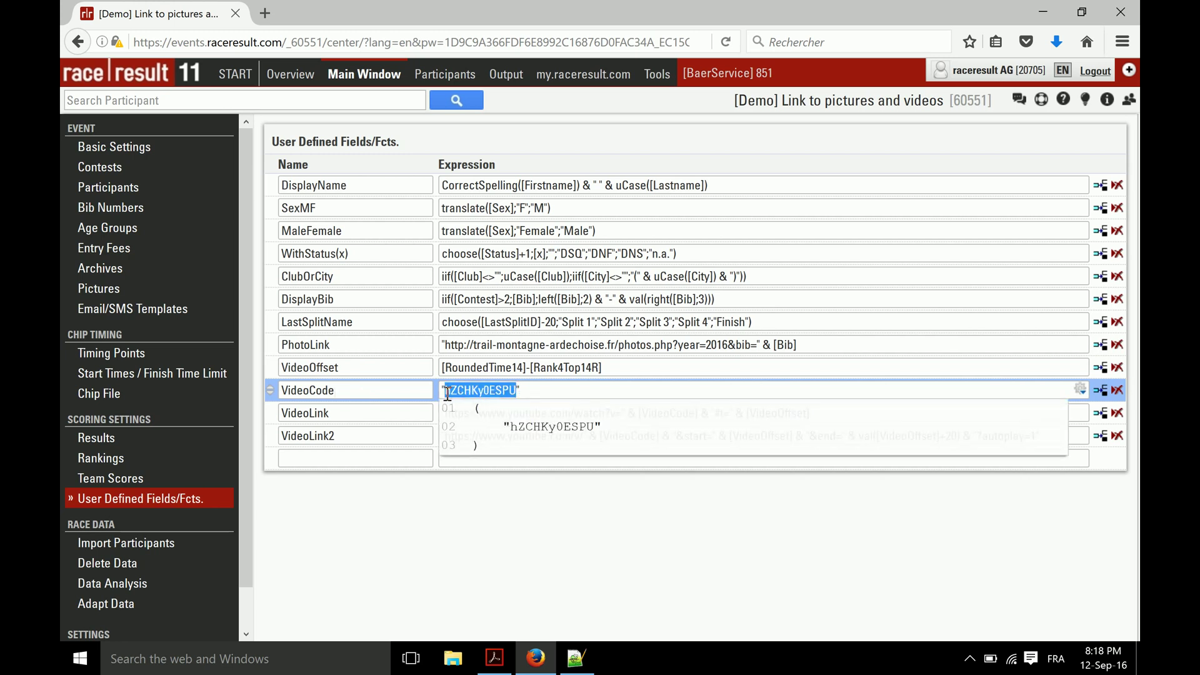
click(401, 517)
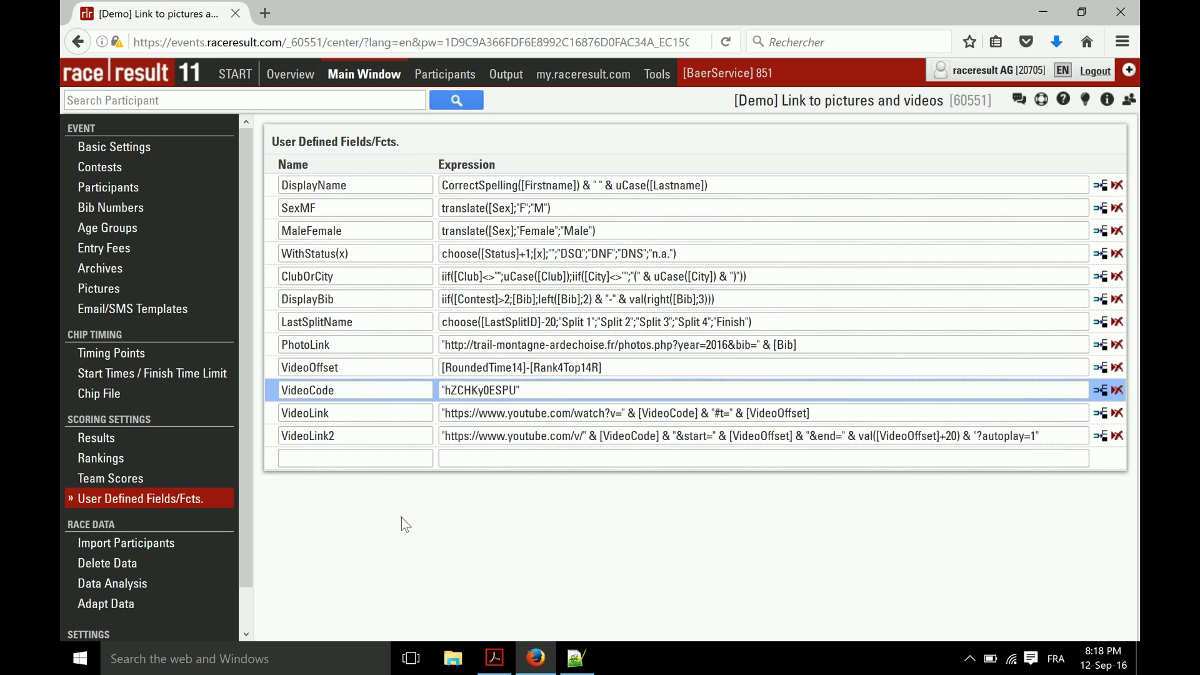
- Inspect the VideoLink and VideoLink2 embed expressions with start, end and autoplay
click(366, 416)
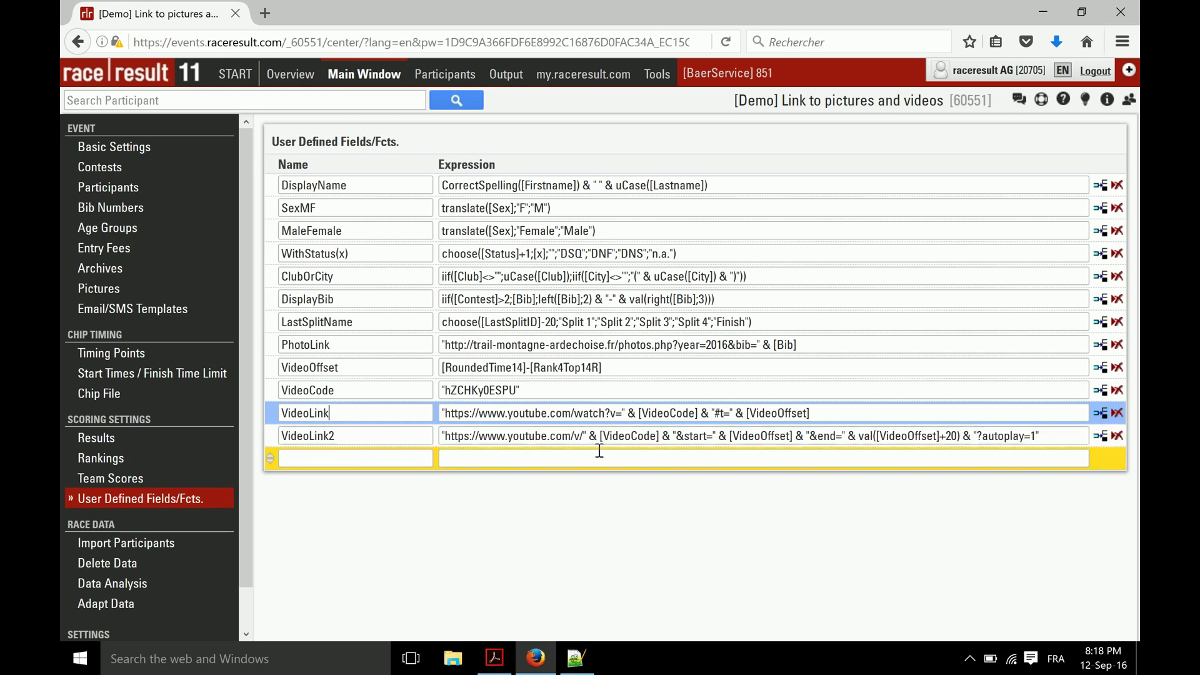
click(627, 437)
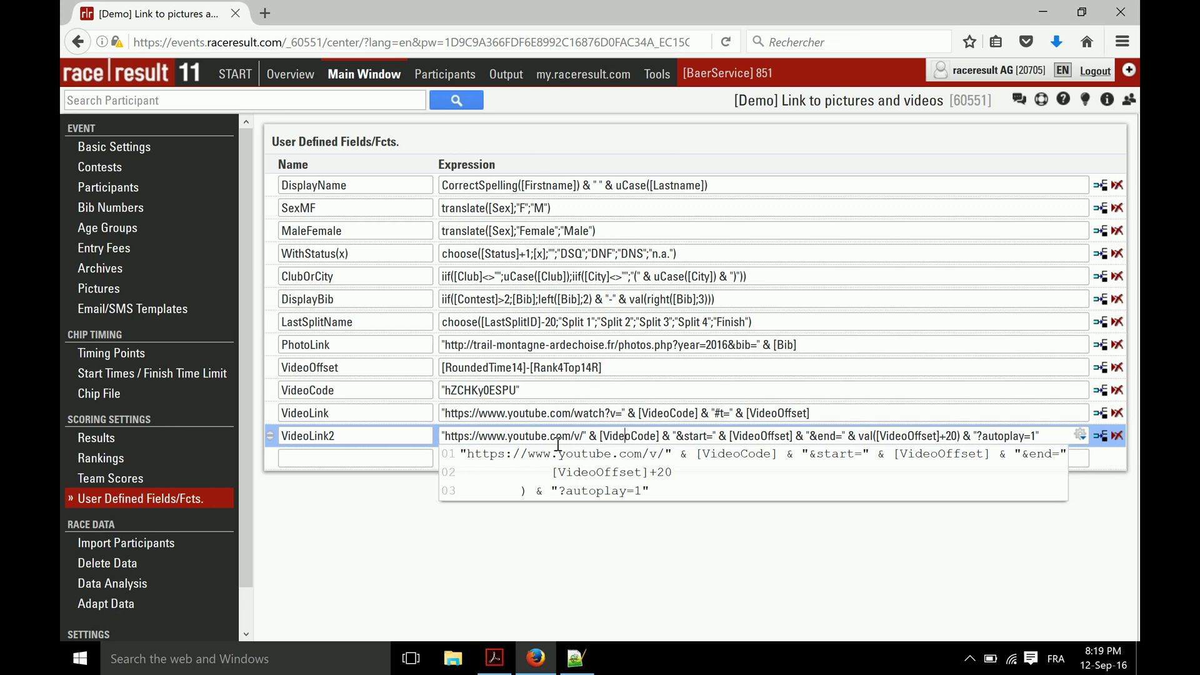
click(597, 414)
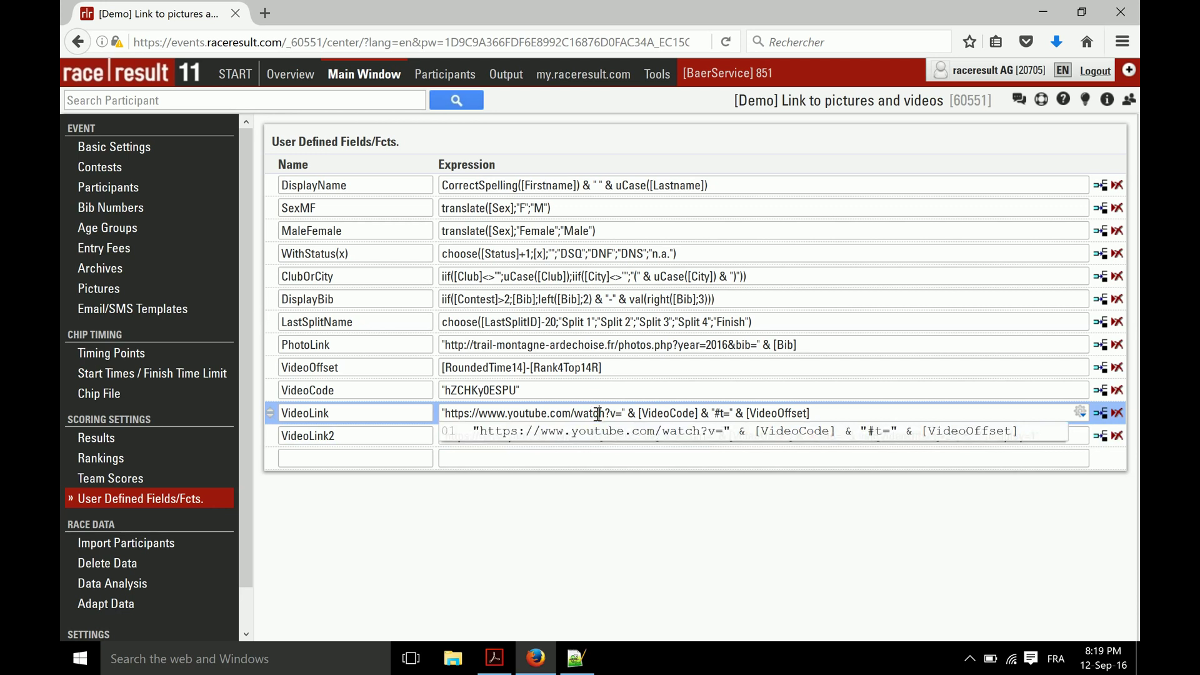
click(357, 368)
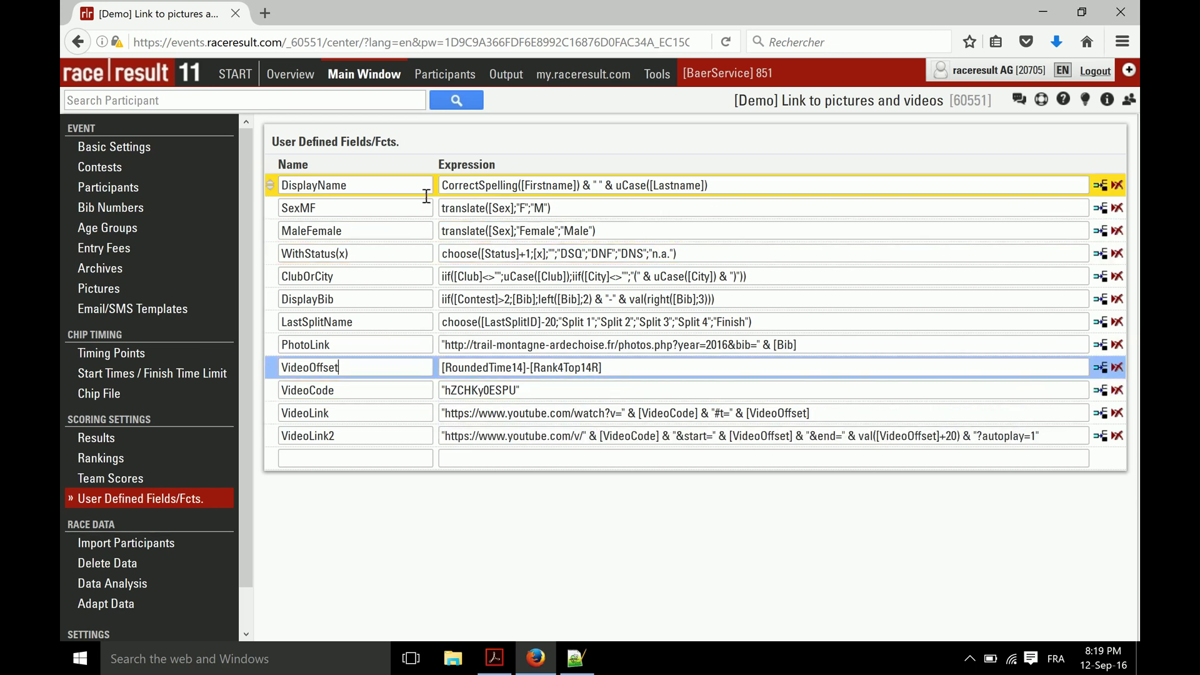
click(504, 80)
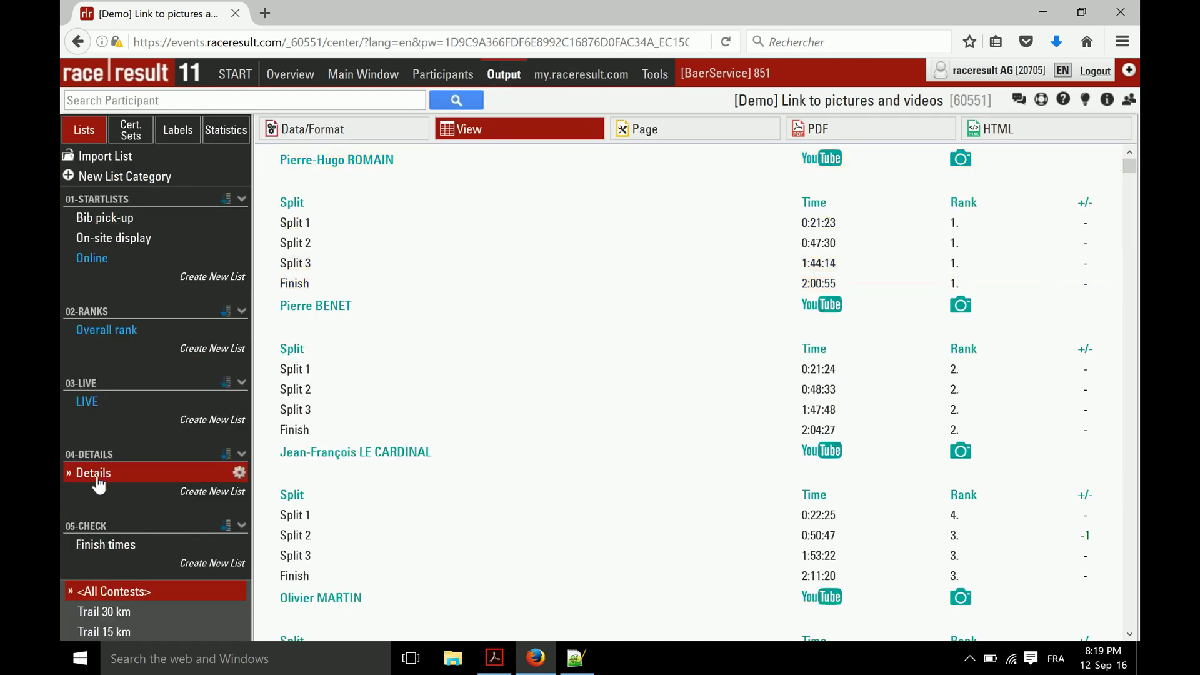
click(333, 134)
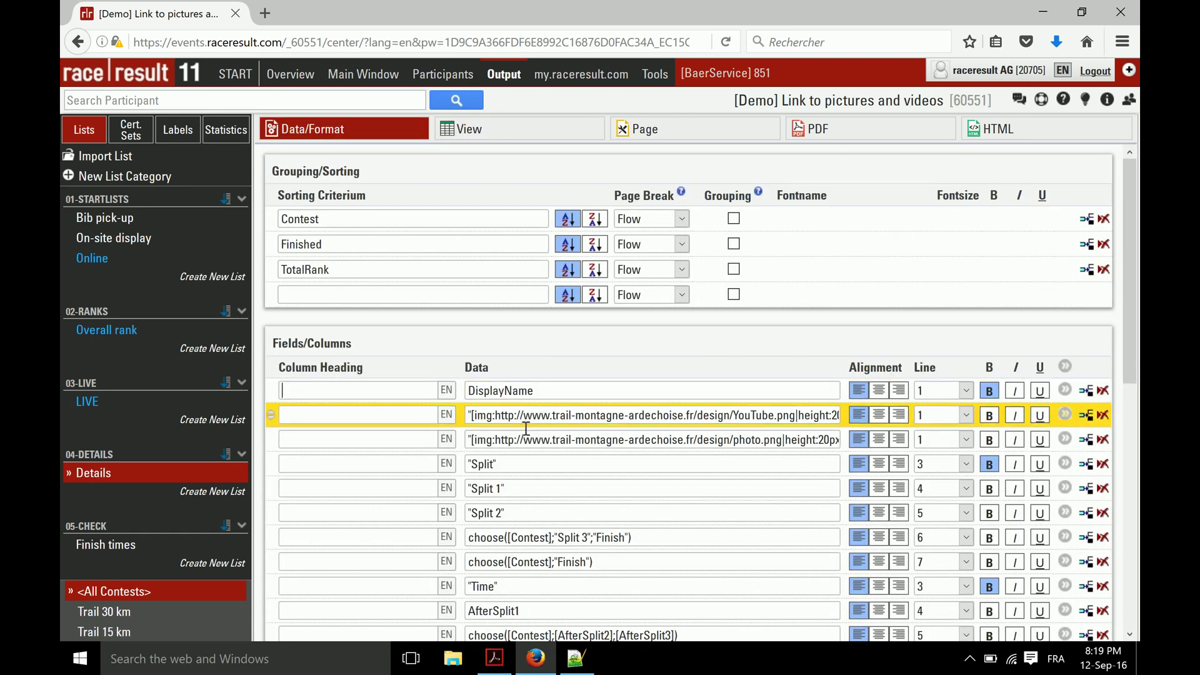
click(471, 416)
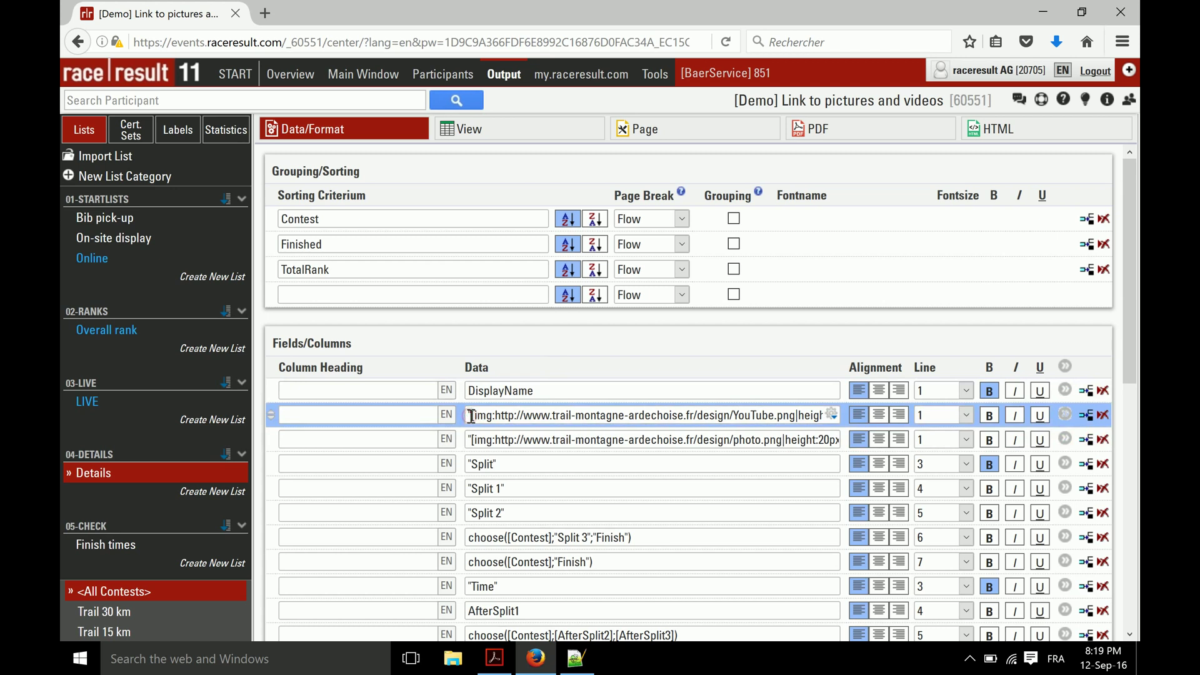
mouse_move(470, 416)
mouse_down()
mouse_move(532, 414)
mouse_move(464, 416)
mouse_up()
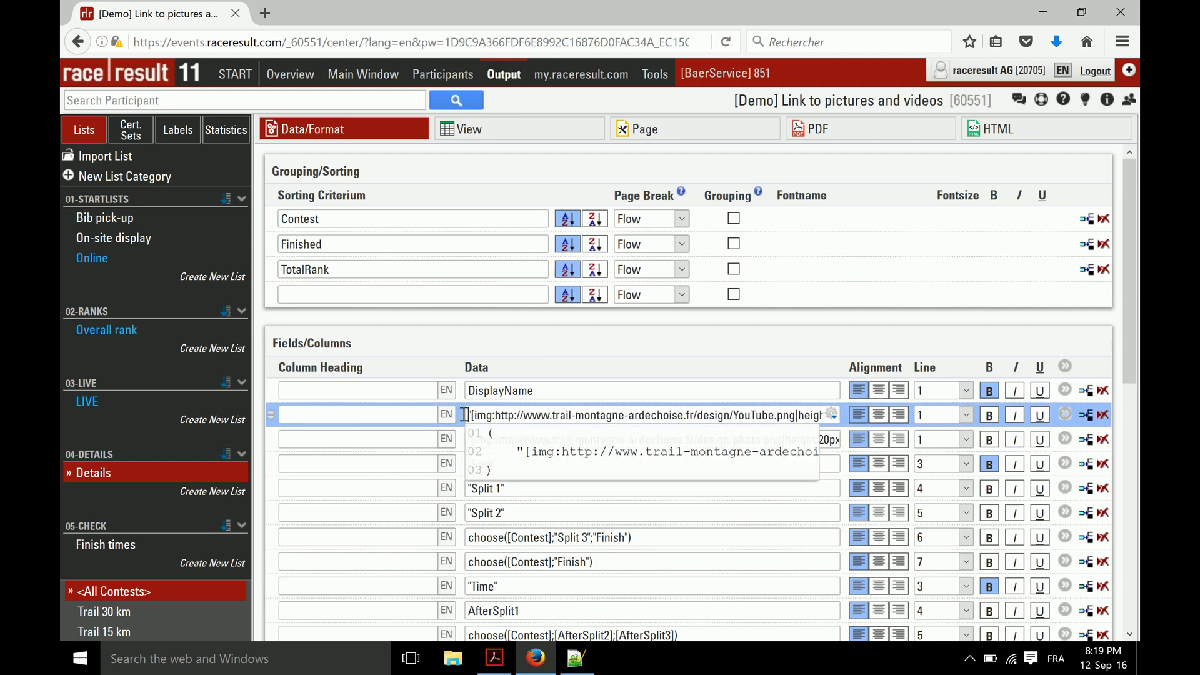
drag(464, 415, 494, 415)
click(495, 415)
drag(497, 415, 792, 423)
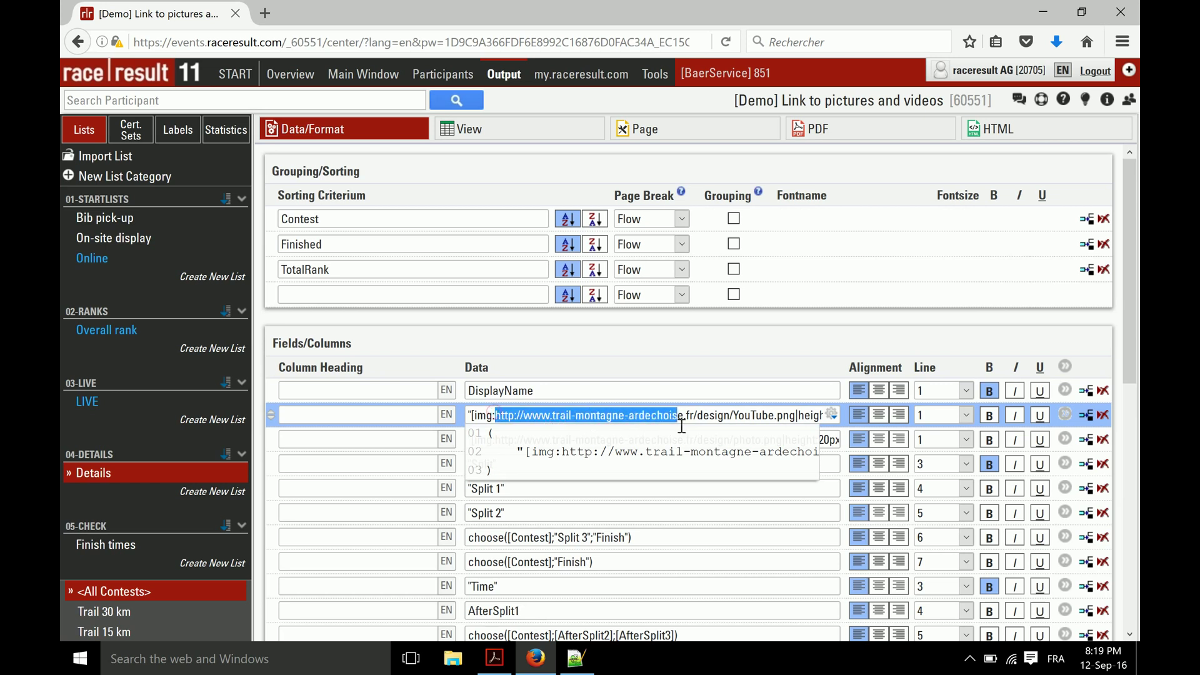
click(797, 416)
drag(797, 415, 848, 416)
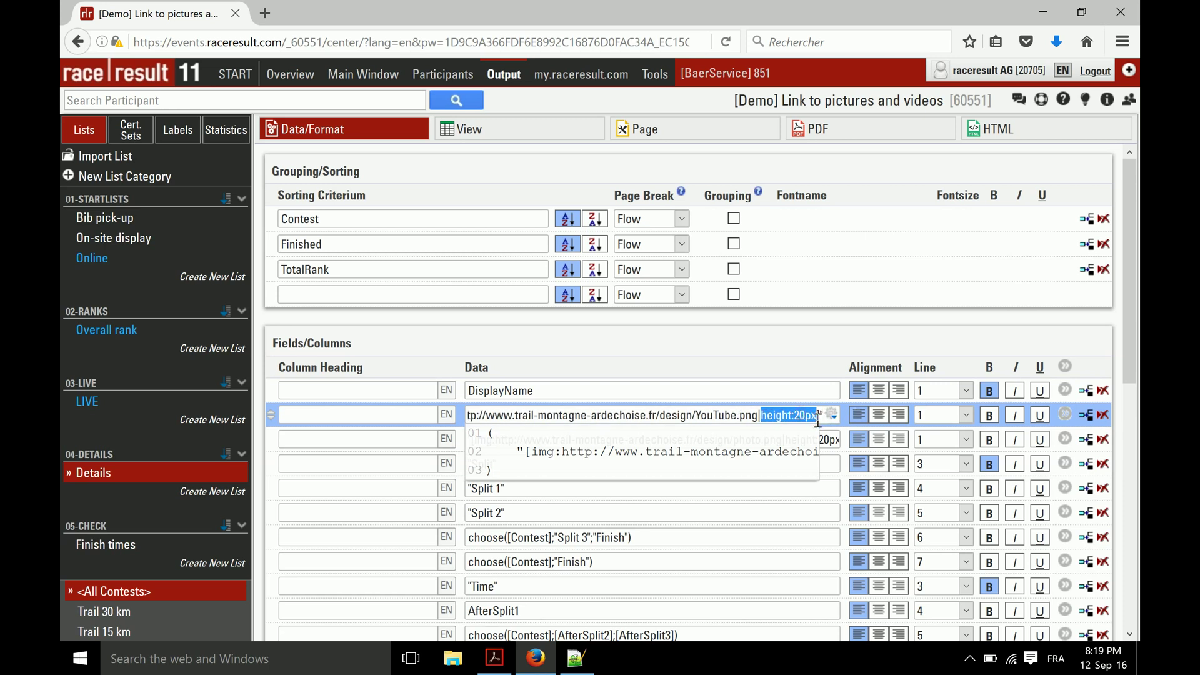
drag(818, 419, 820, 423)
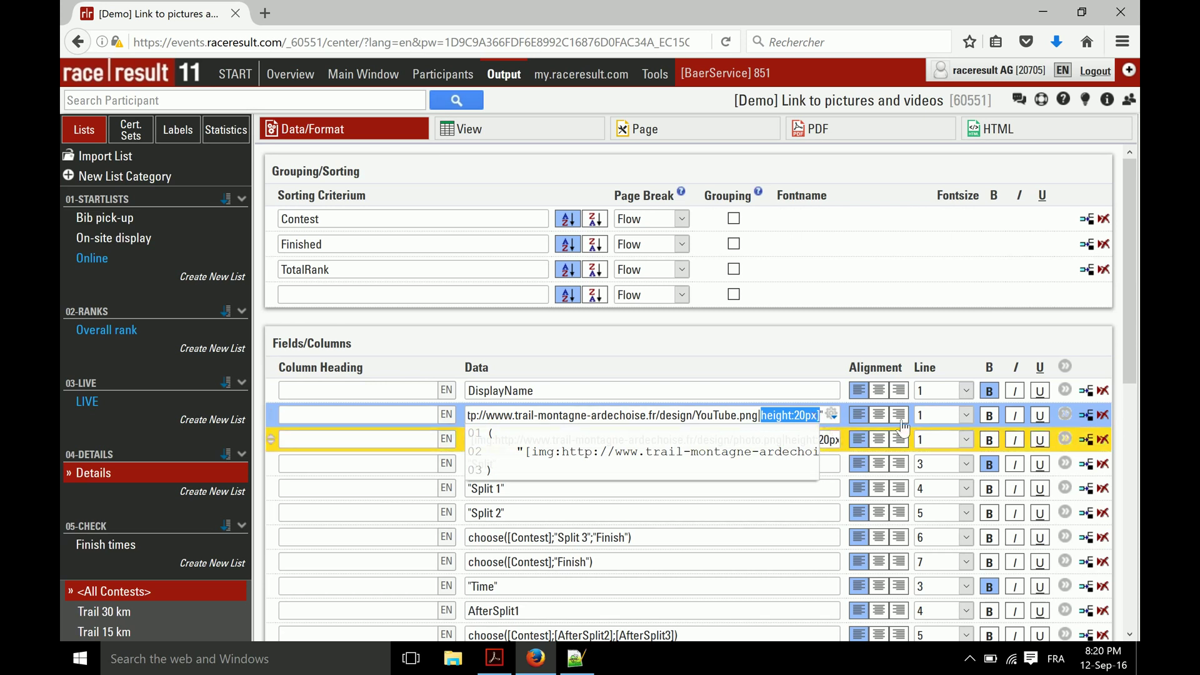
click(1066, 415)
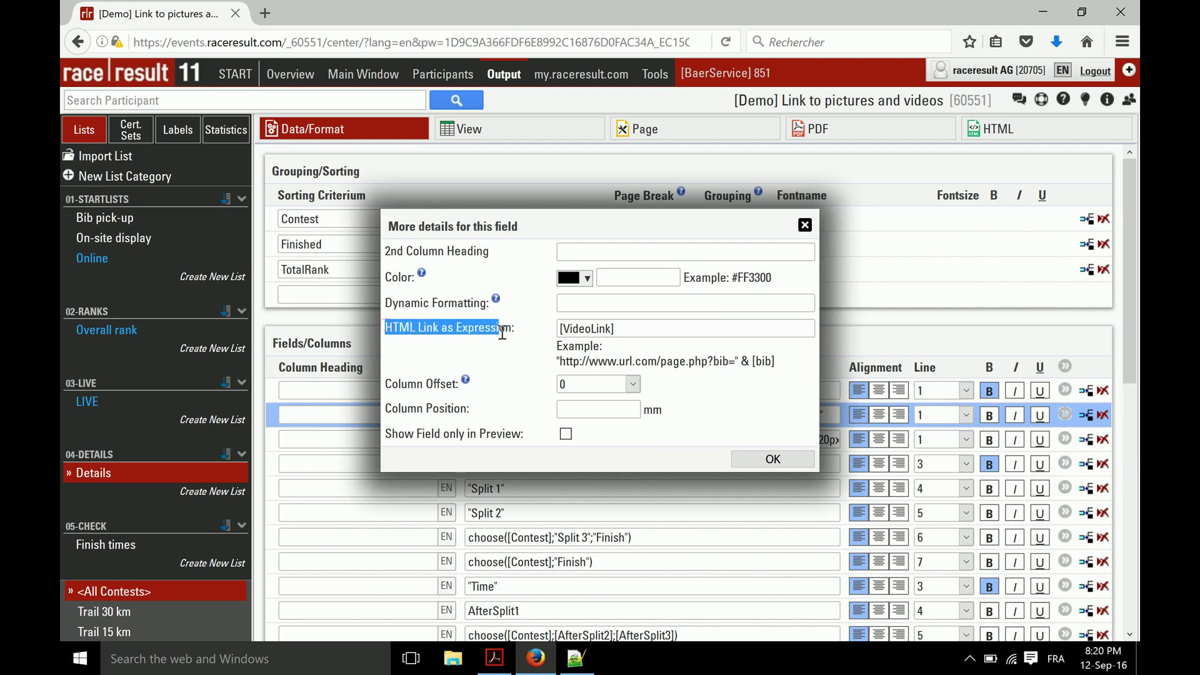
- Check the YouTube and photo fields use HTML Link as Expression [VideoLink] and [PhotoLink]
drag(389, 328, 515, 335)
click(629, 330)
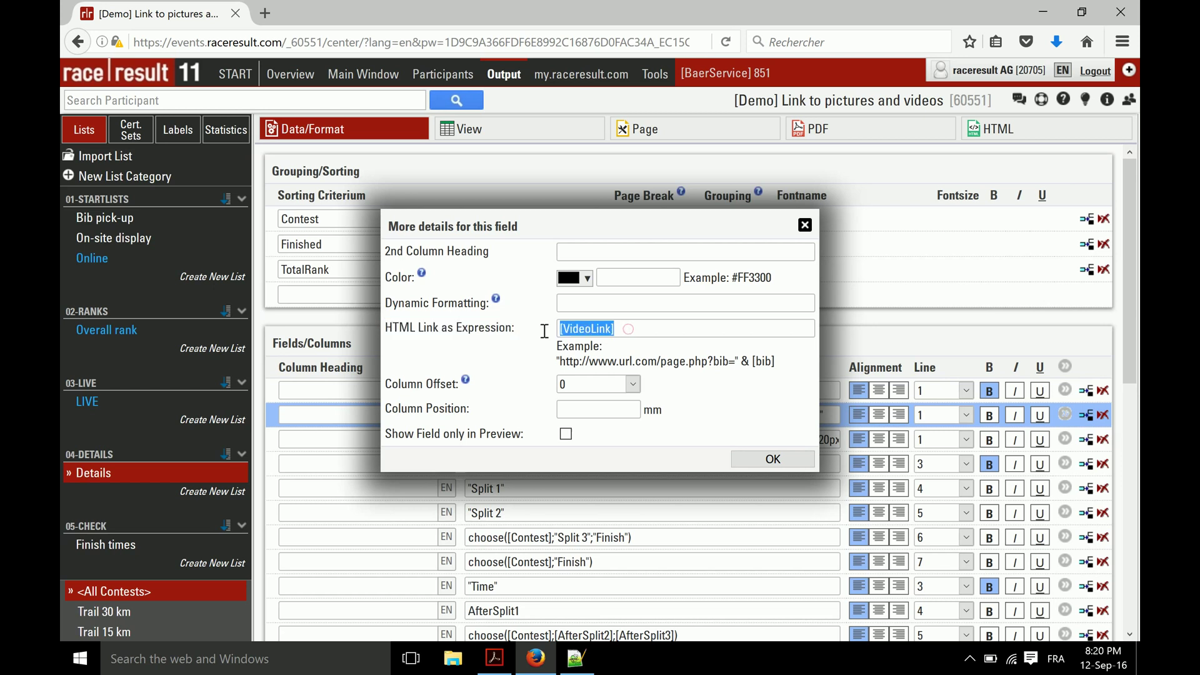
click(760, 460)
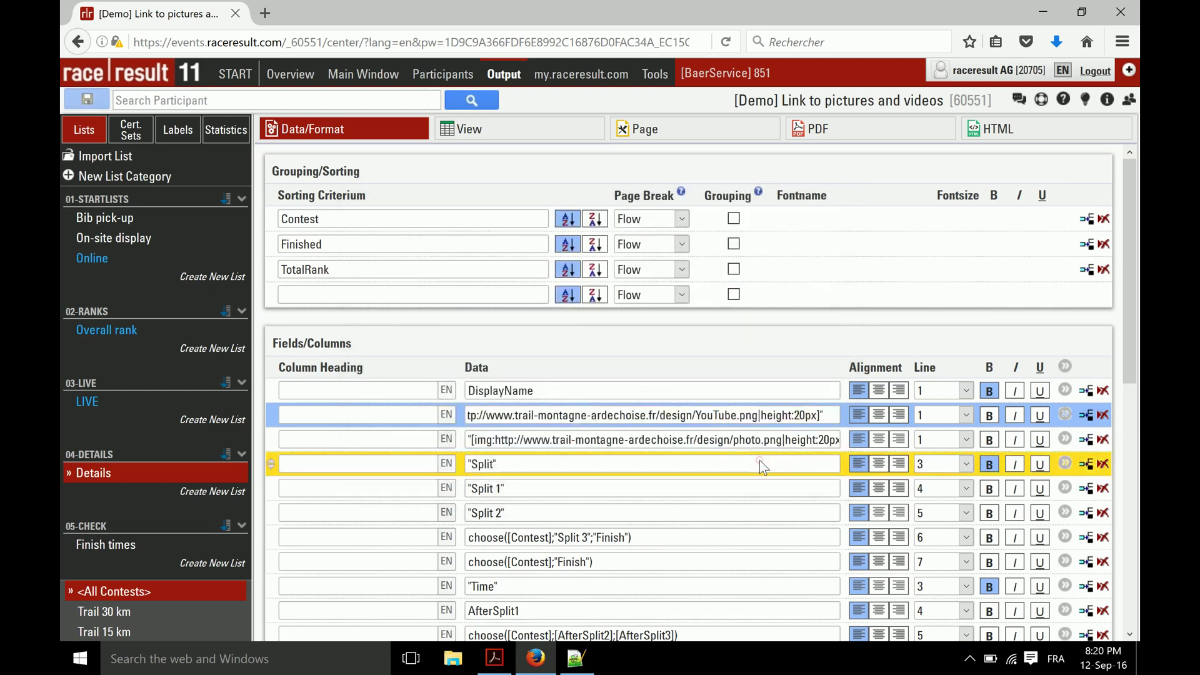
click(1065, 439)
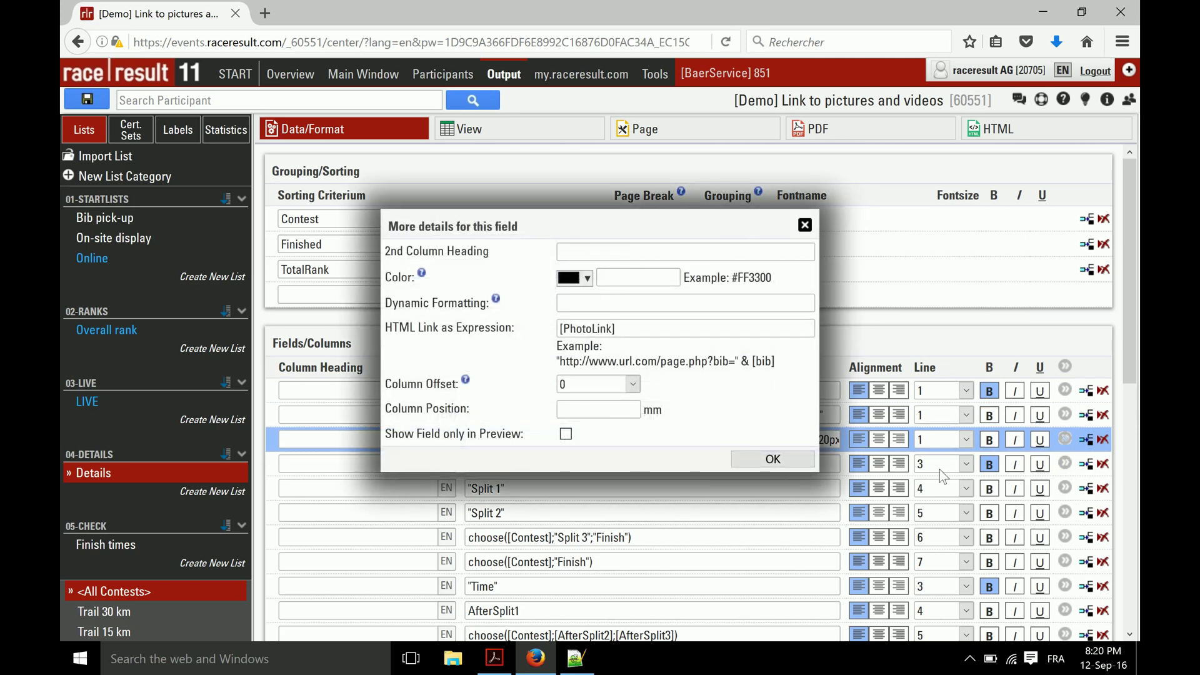
click(775, 462)
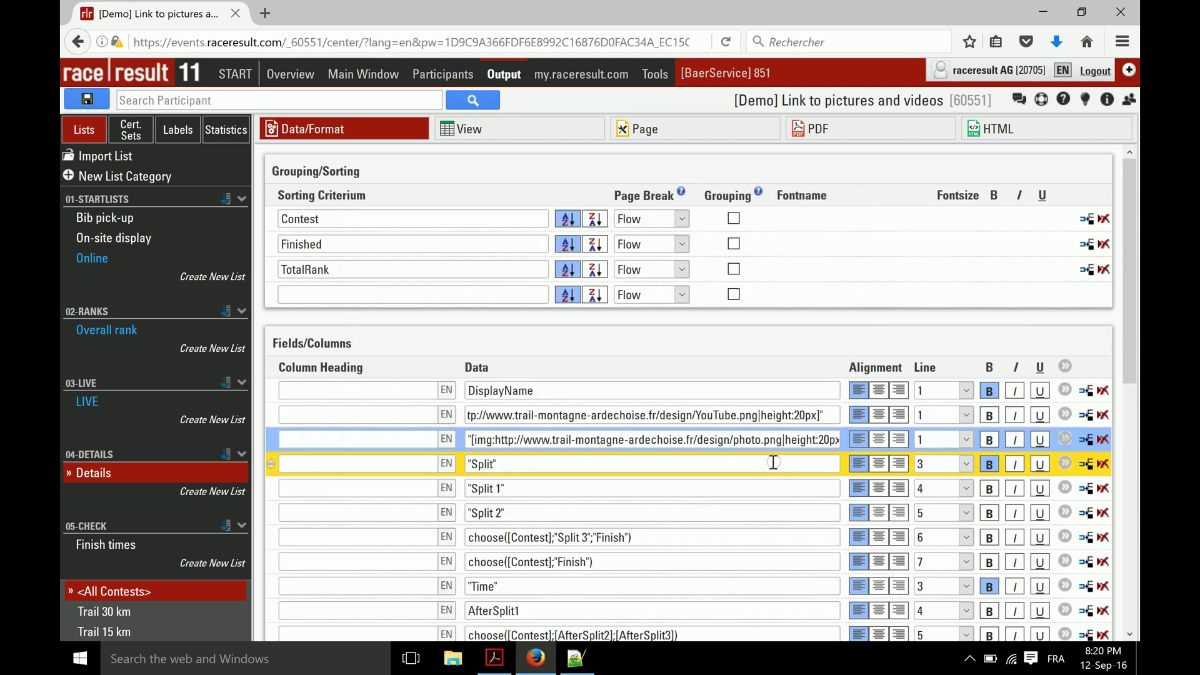
scroll(422, 384, down, 3)
scroll(422, 387, down, 2)
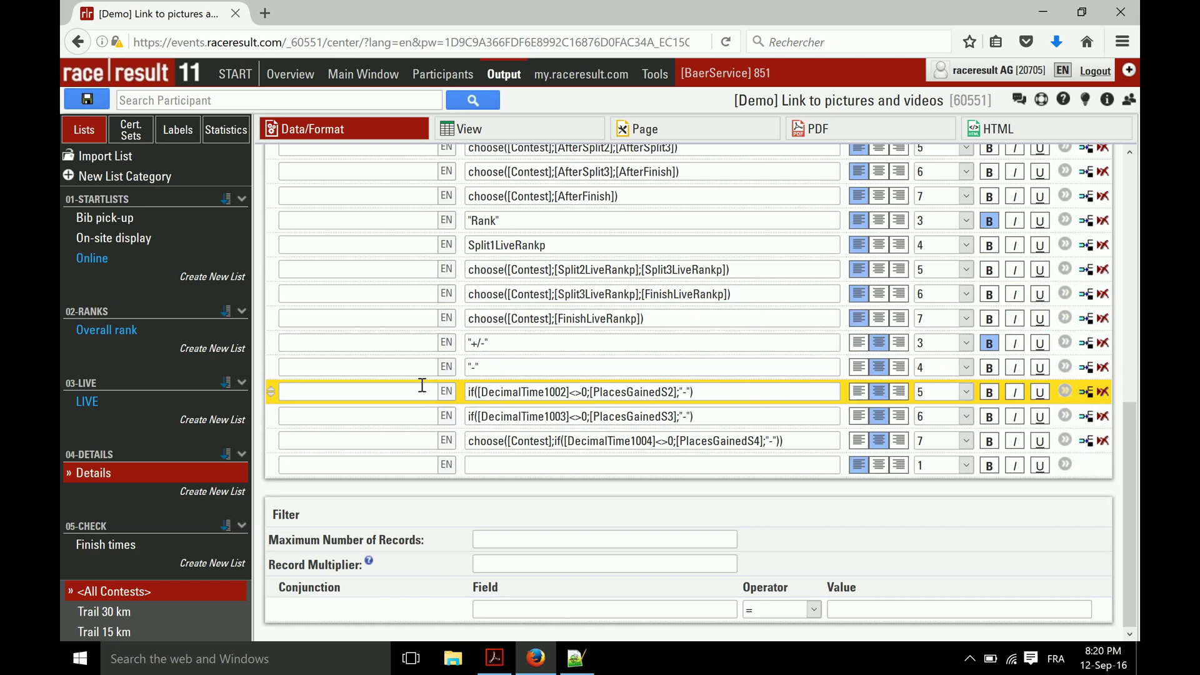
scroll(422, 386, up, 2)
scroll(421, 387, up, 3)
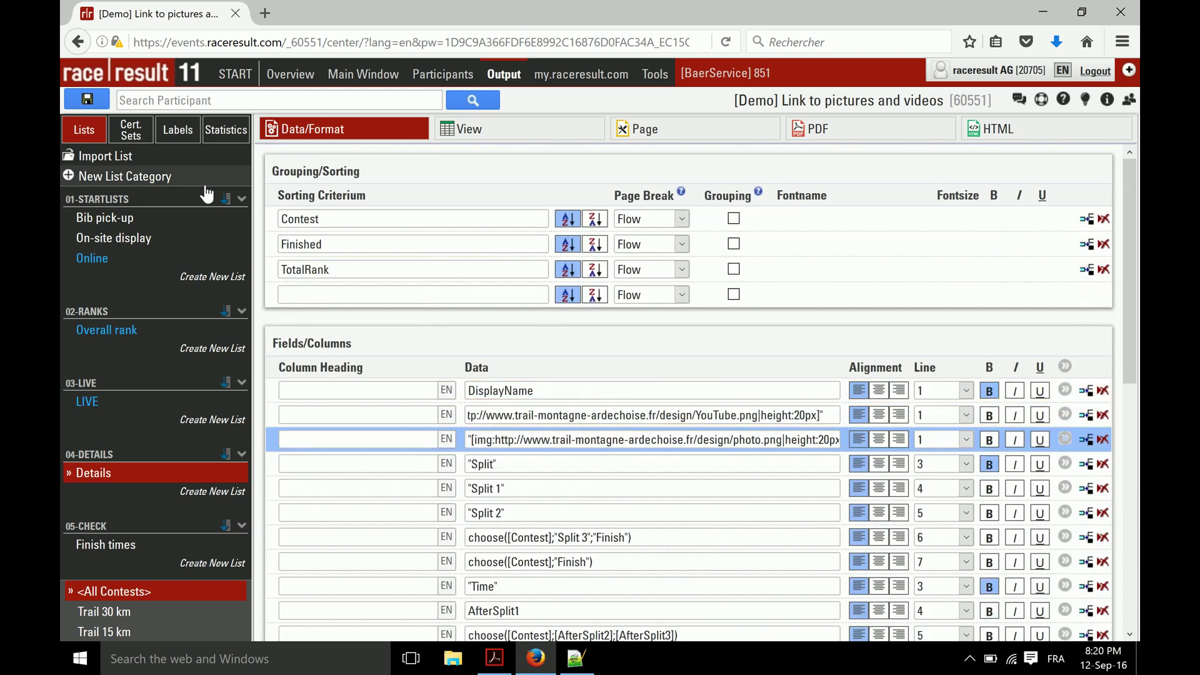
- Open the Bib certificate set from the Cert. Sets list
click(131, 131)
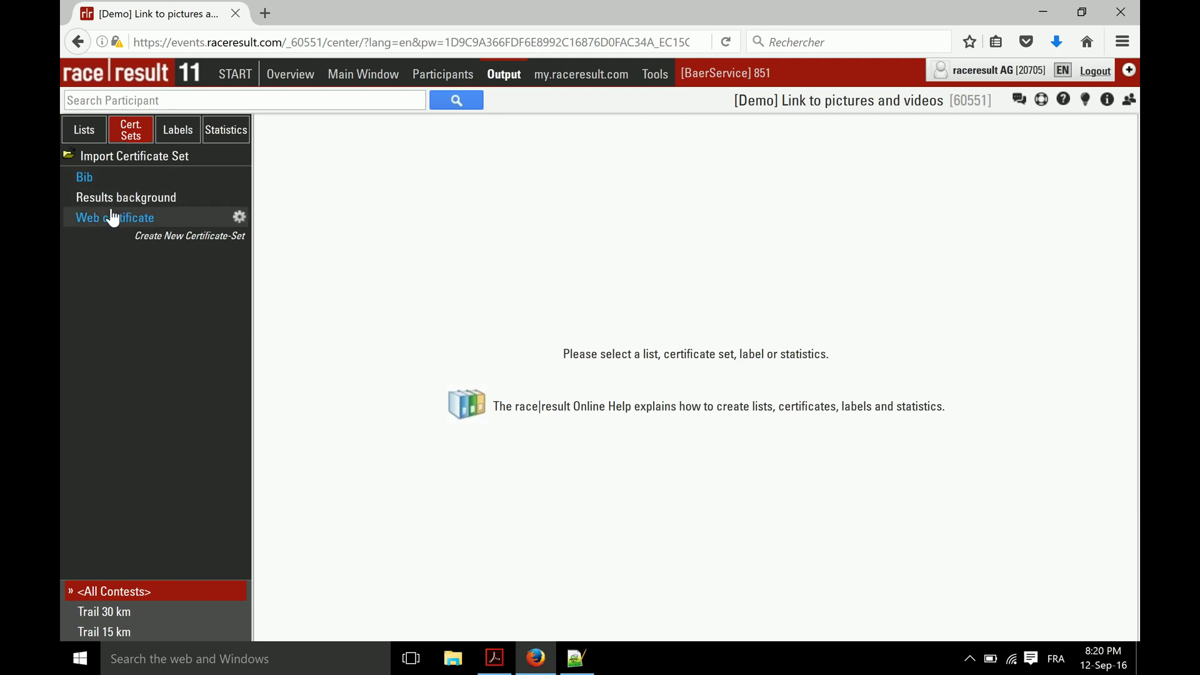
click(87, 180)
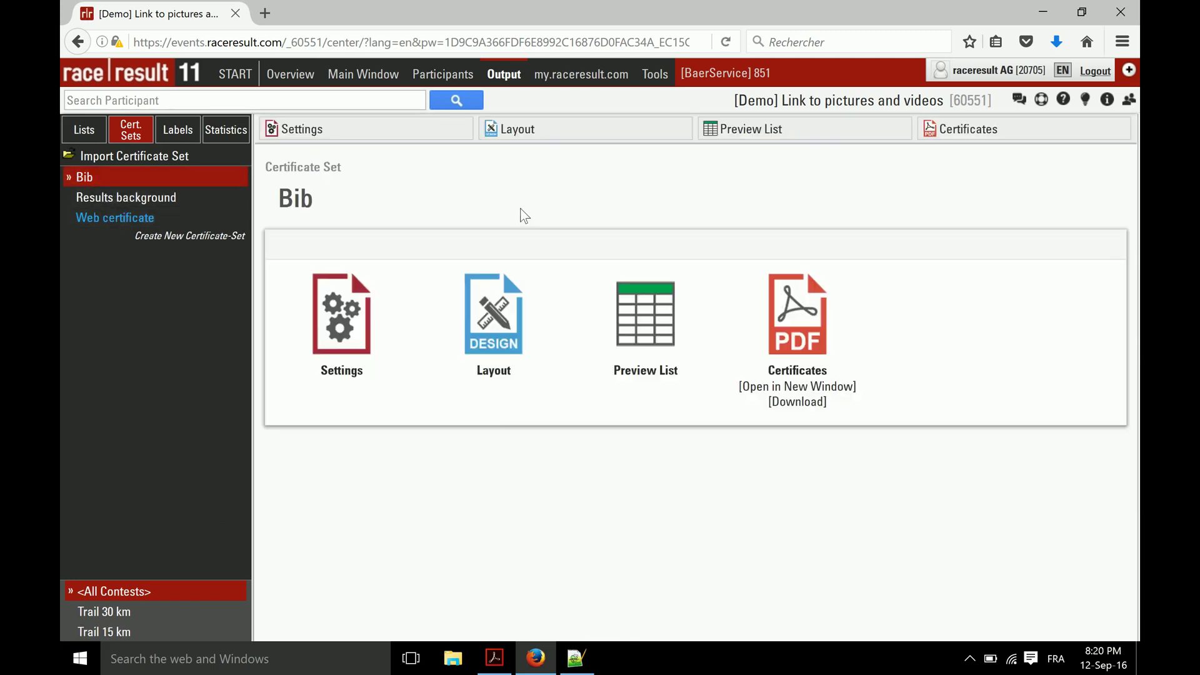
- Move the Bib layout's QR code 1 mm left and 1 mm down, then save the layout
click(530, 135)
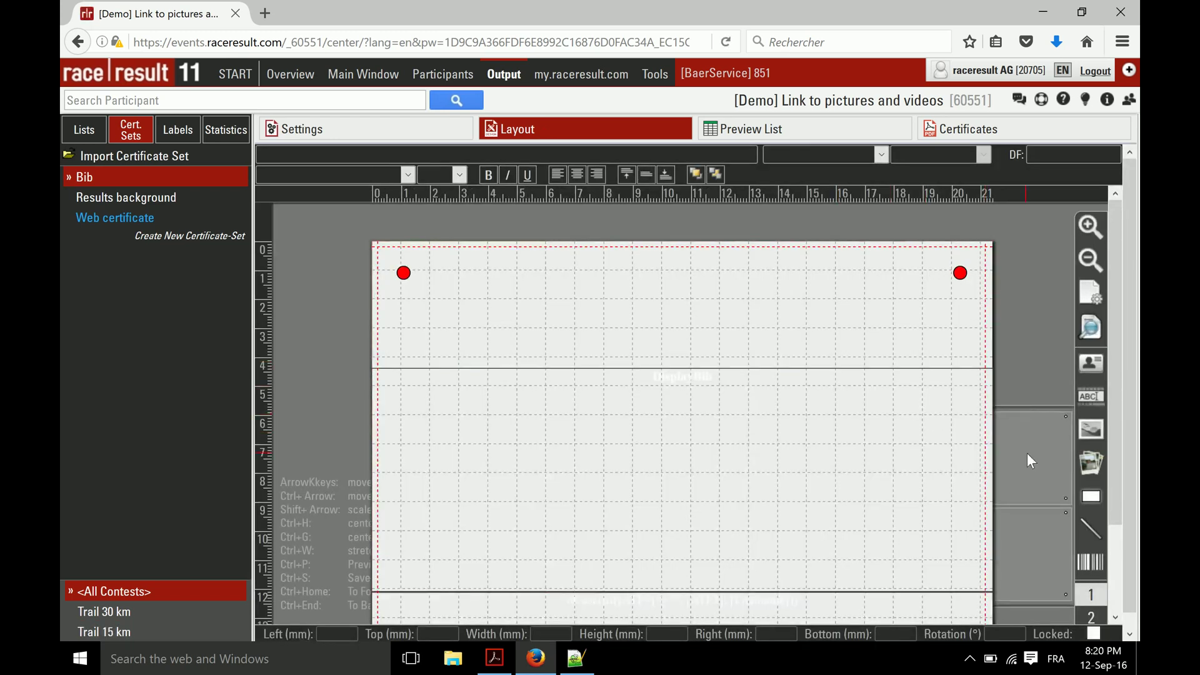
scroll(1034, 386, down, 1)
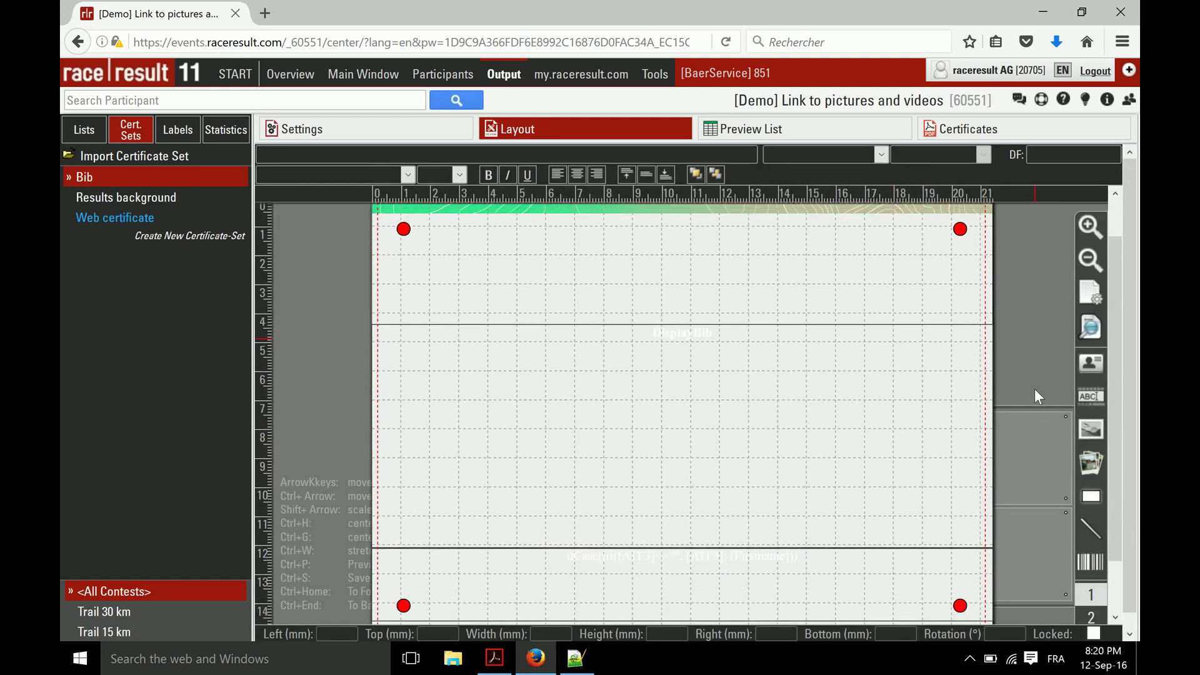
click(1090, 617)
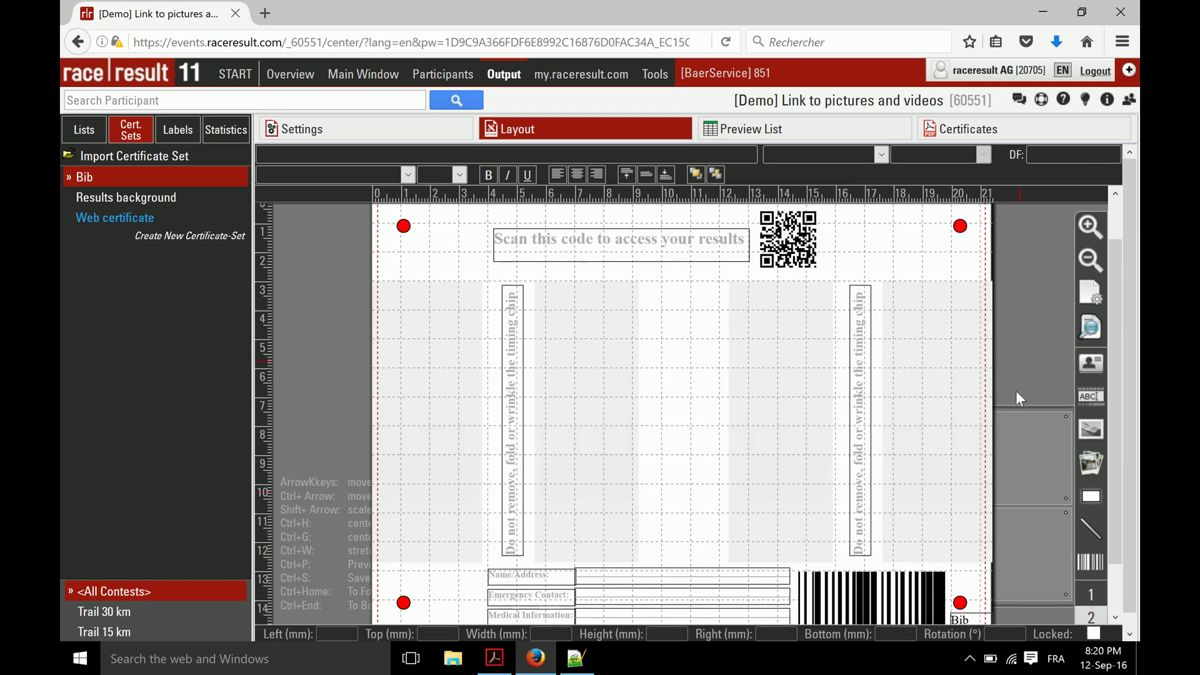
click(784, 231)
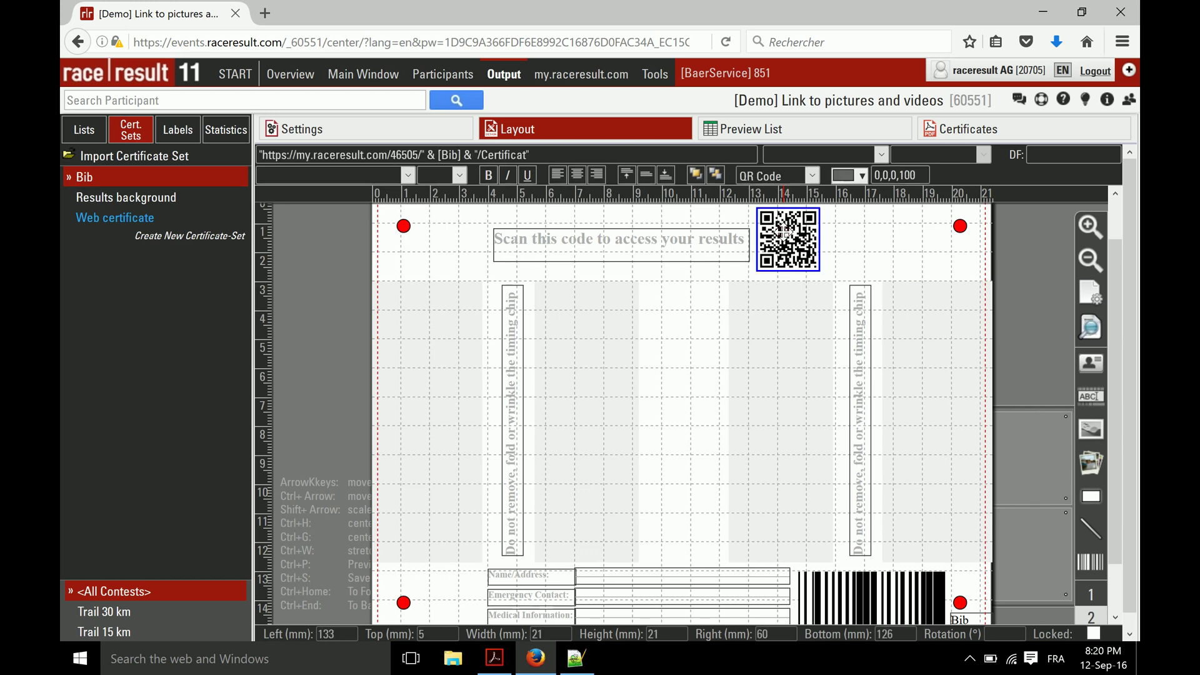
key(Left)
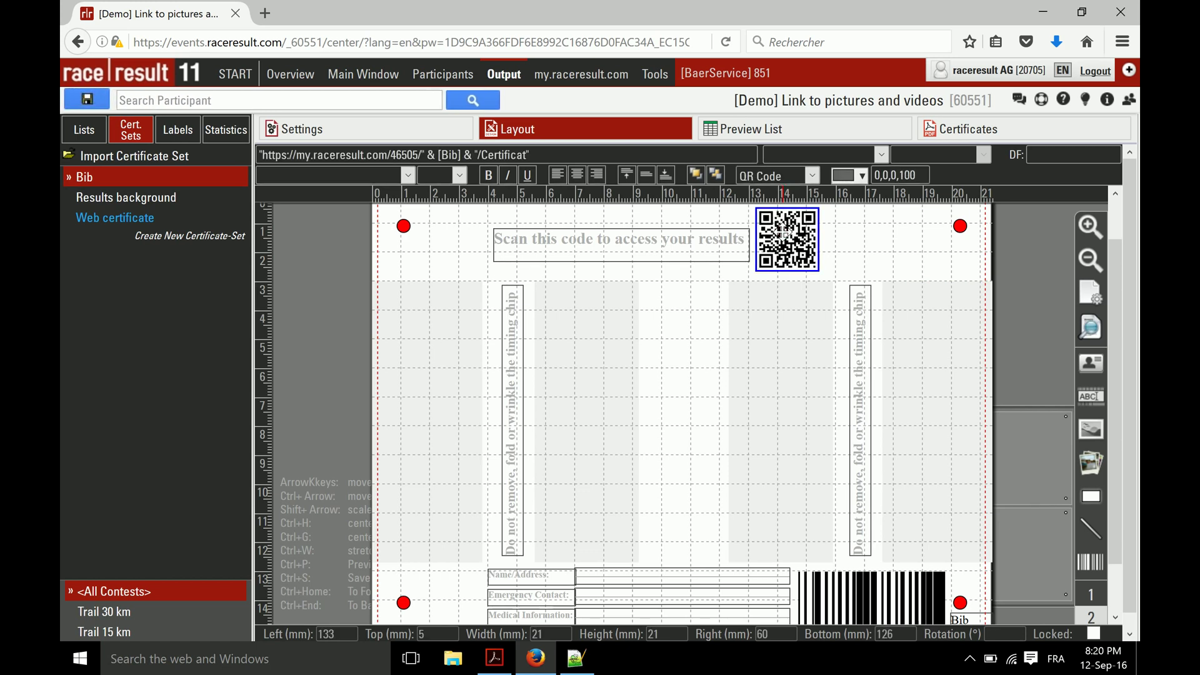
key(Left)
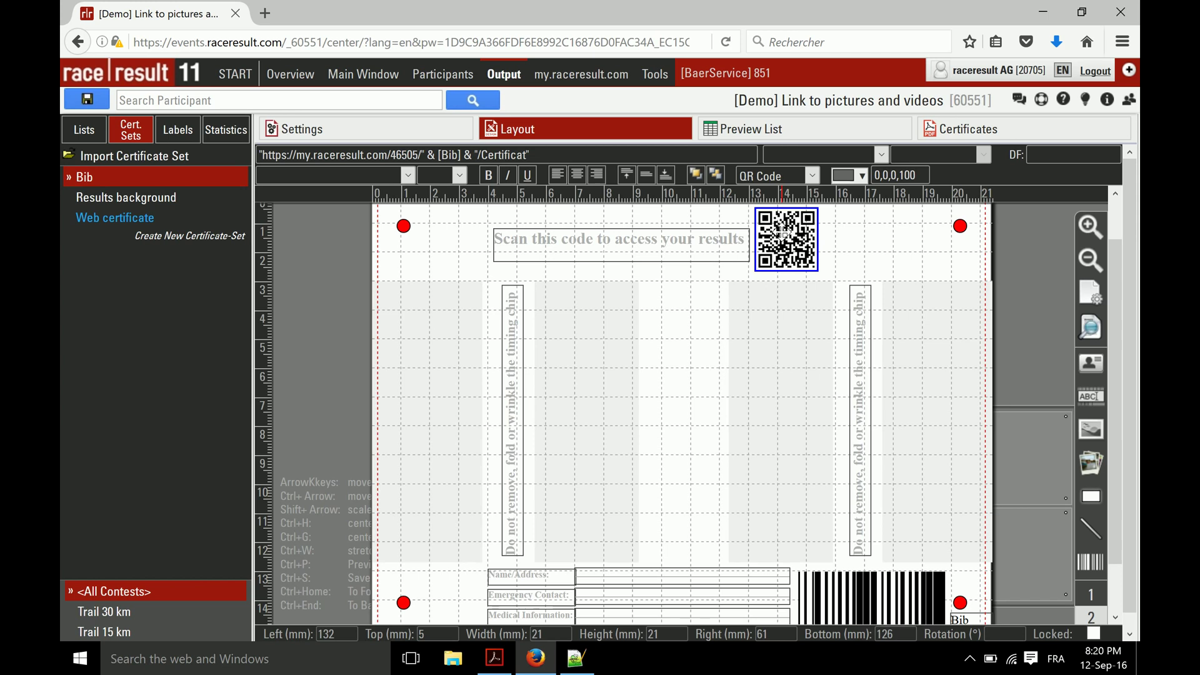
key(Down)
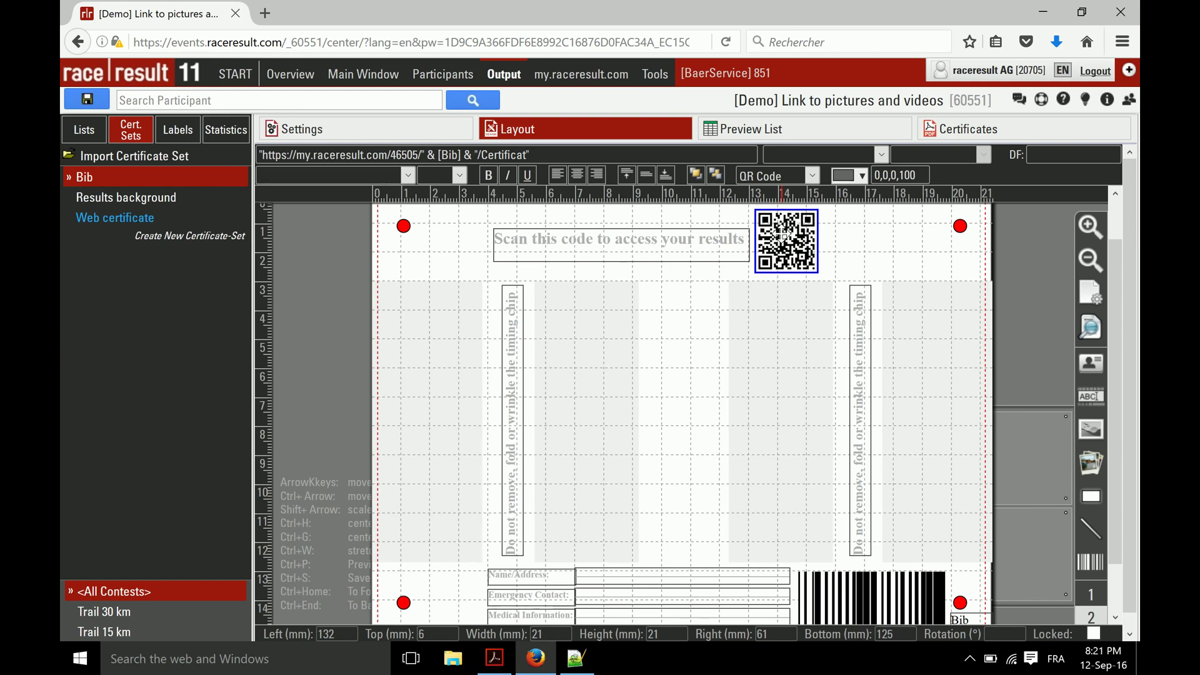
key(Escape)
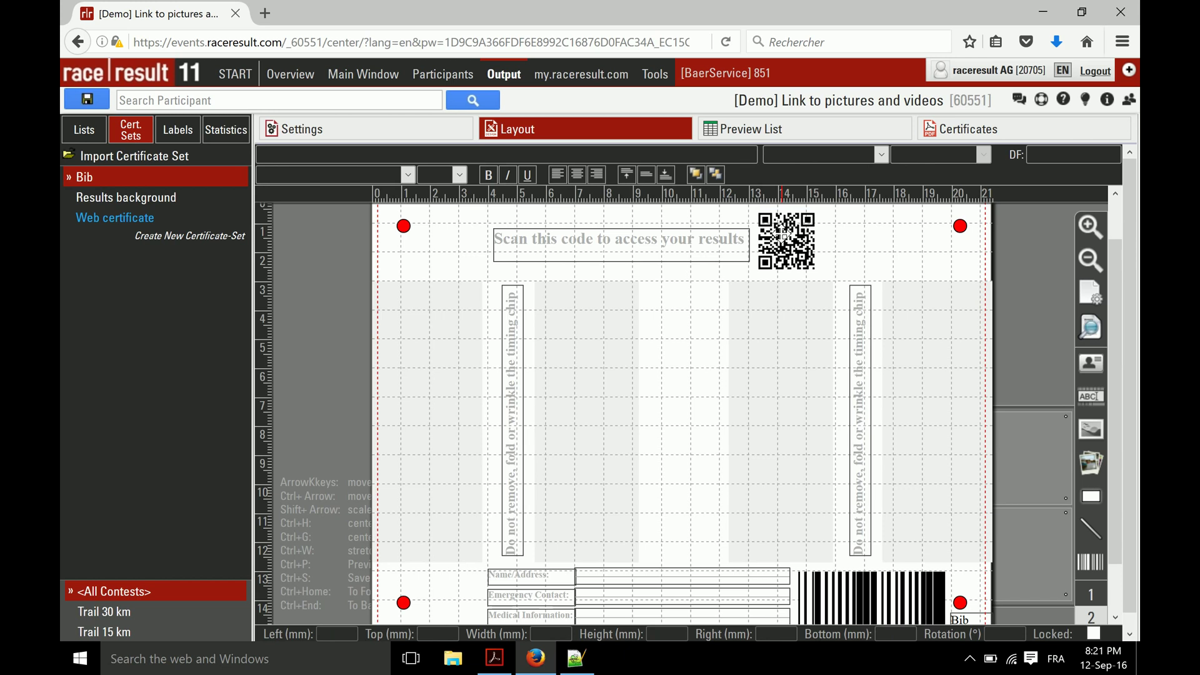
click(102, 106)
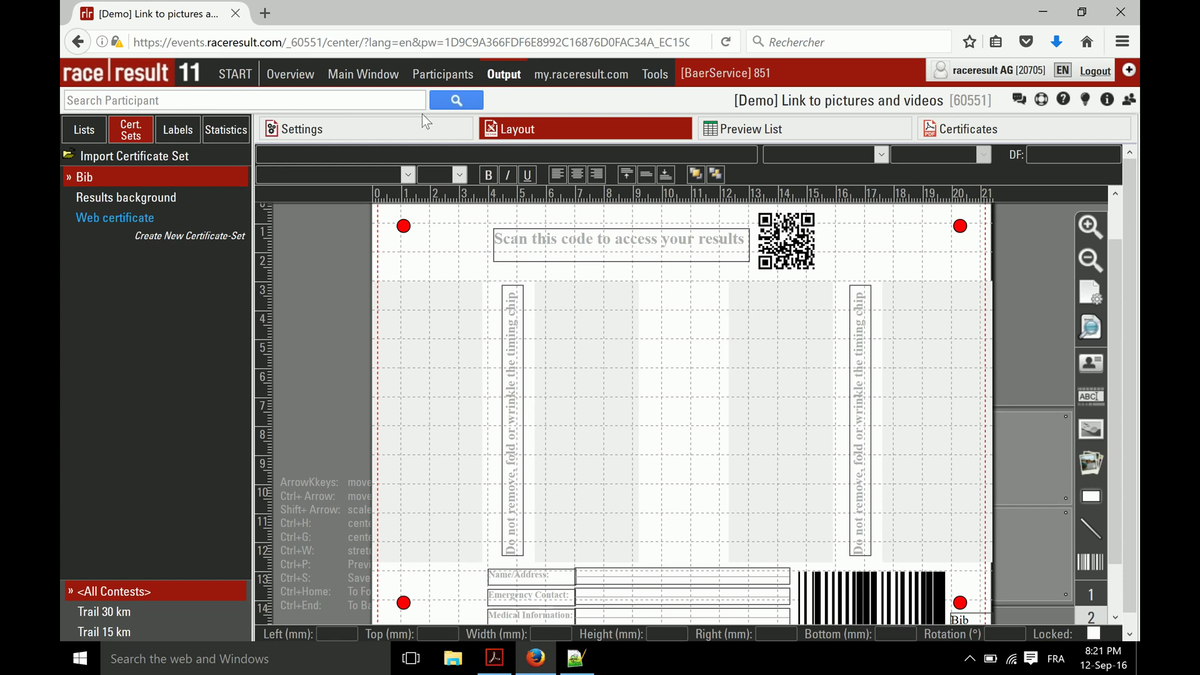
- Show the my.raceresult.com publishing settings and the Participants page configuration
click(583, 84)
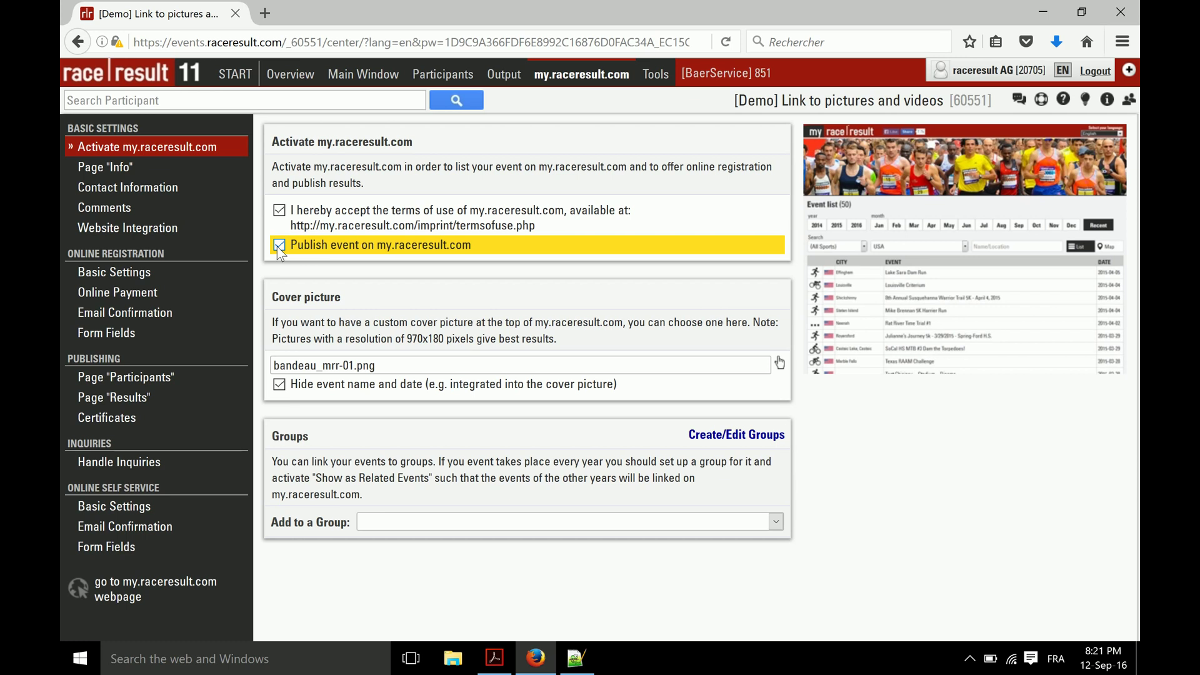
click(141, 381)
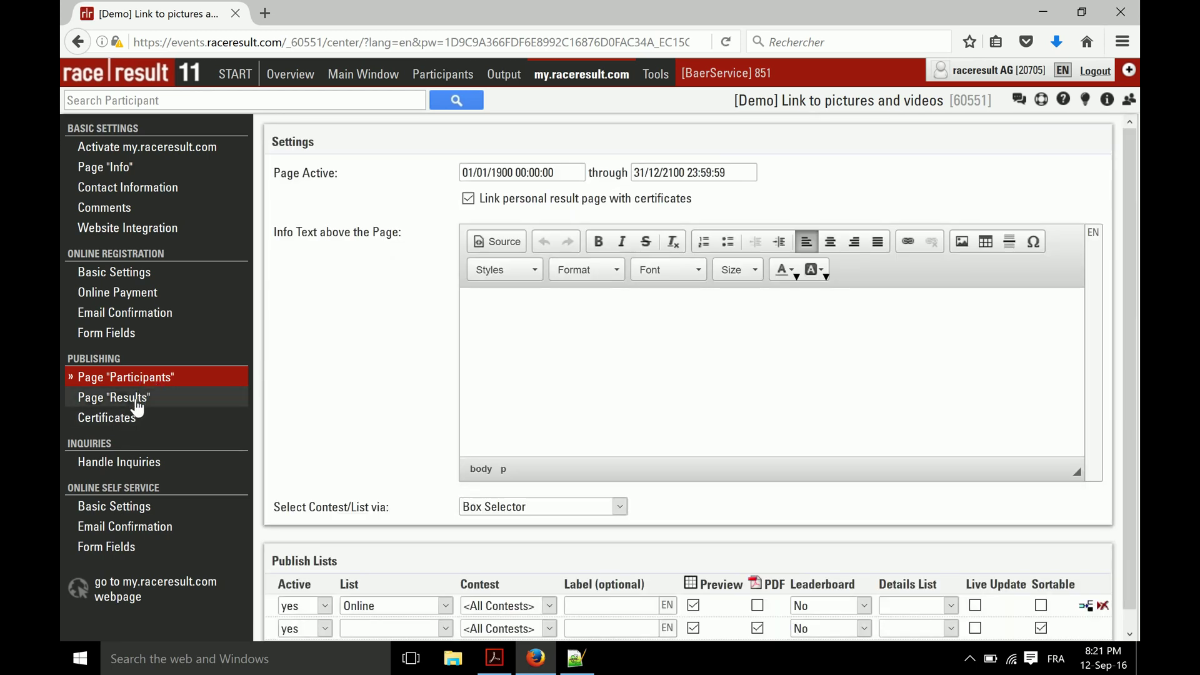
- Review the Results page settings keeping Details for the LIVE row, then the Certificates publishing settings
click(134, 404)
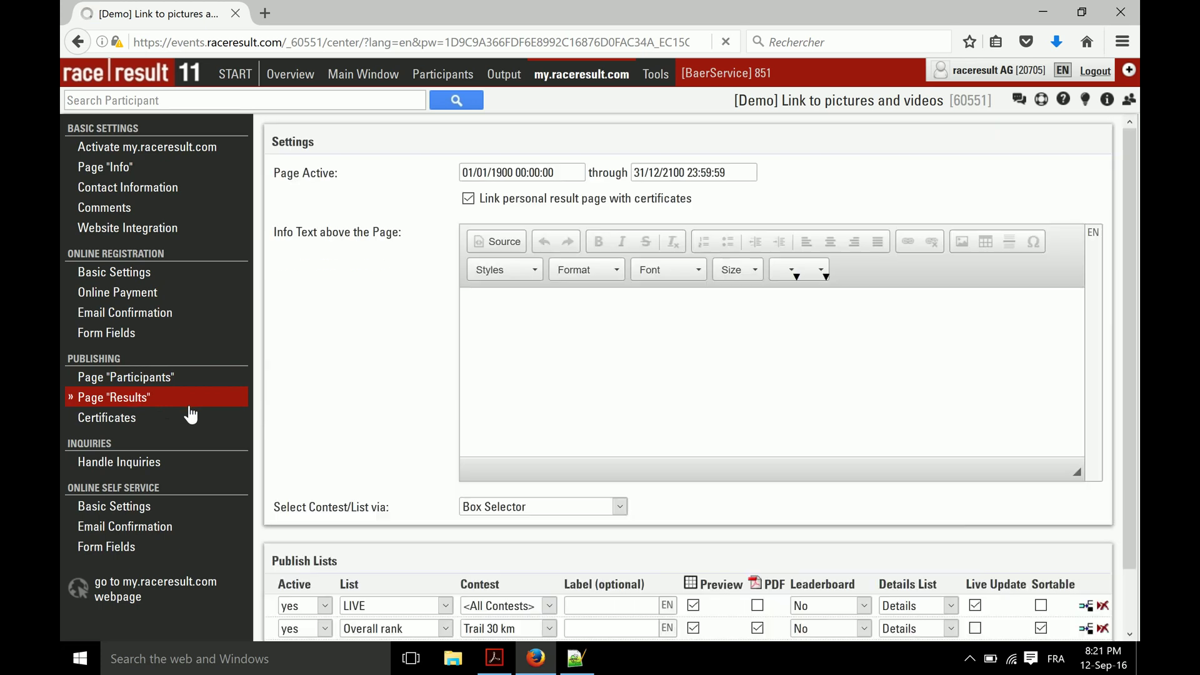
scroll(360, 320, down, 2)
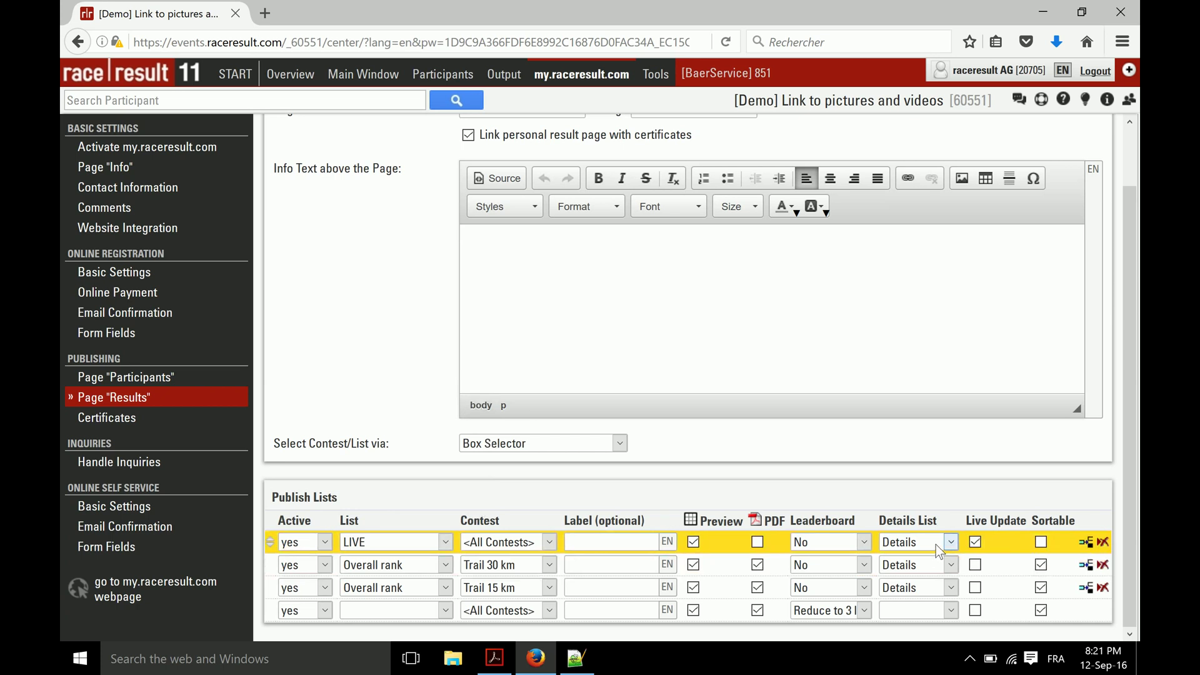
click(937, 542)
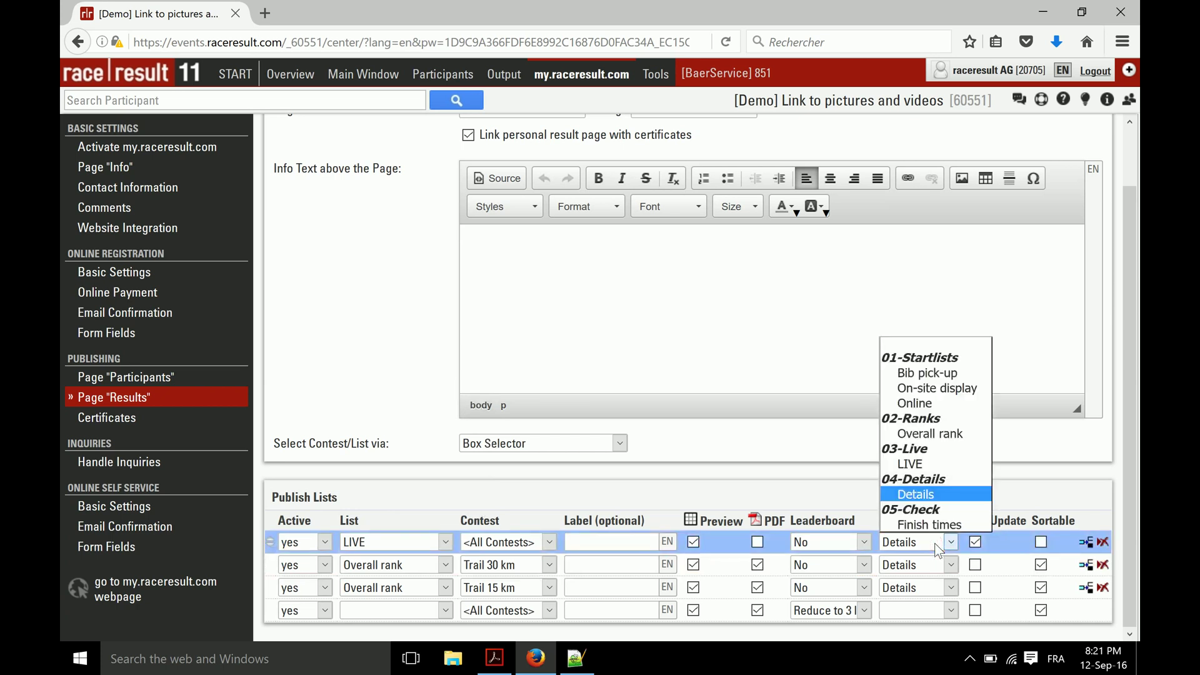
click(934, 544)
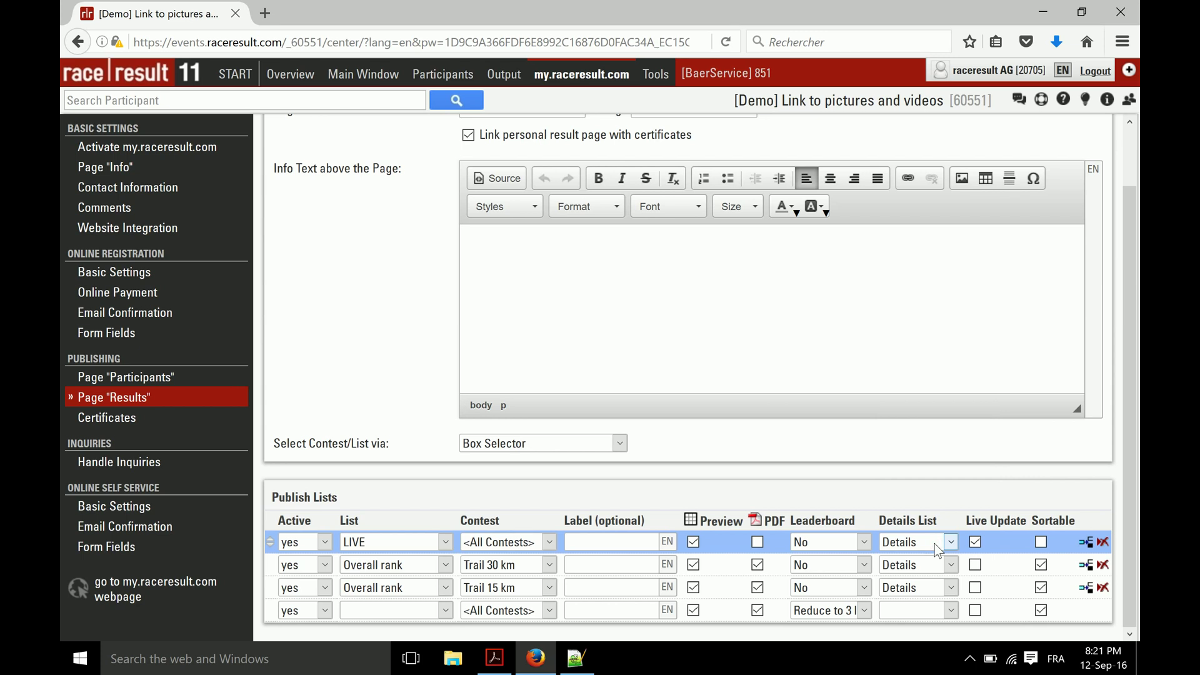
click(143, 418)
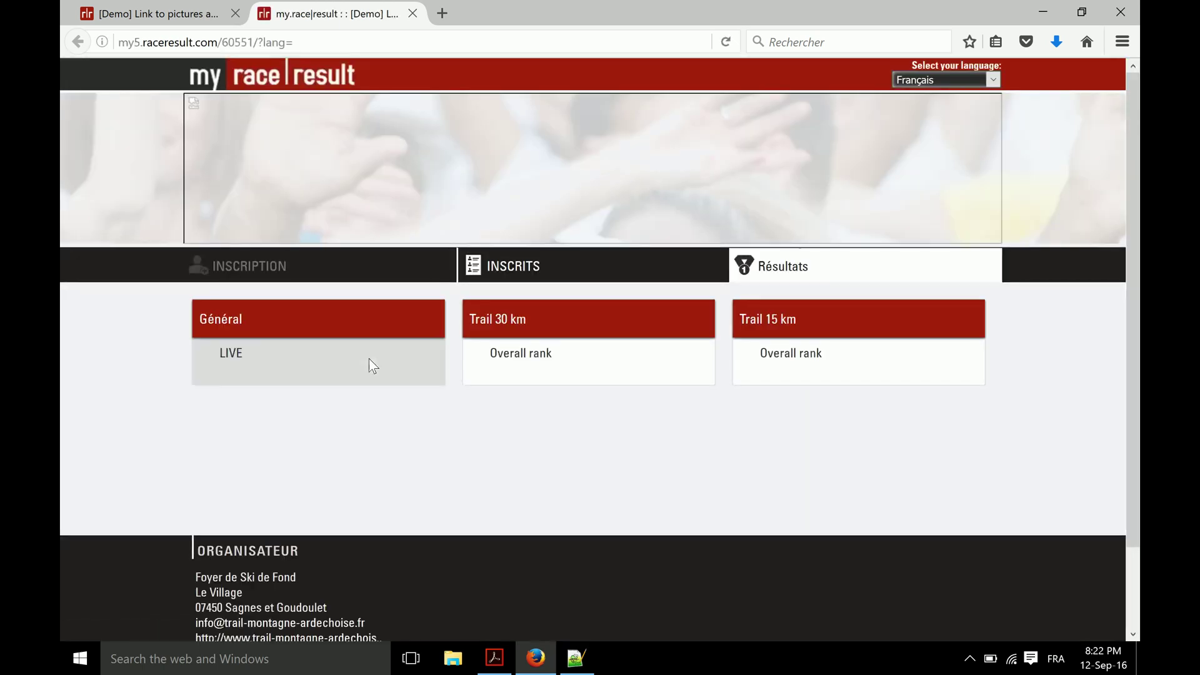
- Check the Trail 30 km overall ranking in English on the public page, then show Website Integration
click(926, 79)
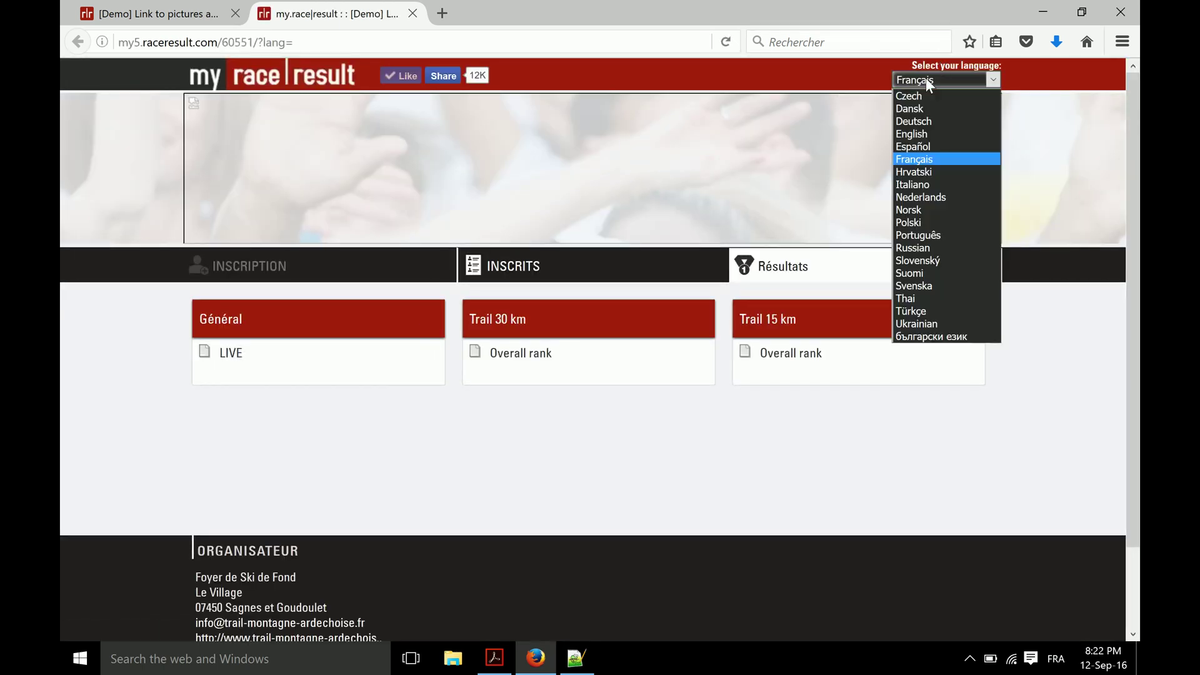
click(917, 134)
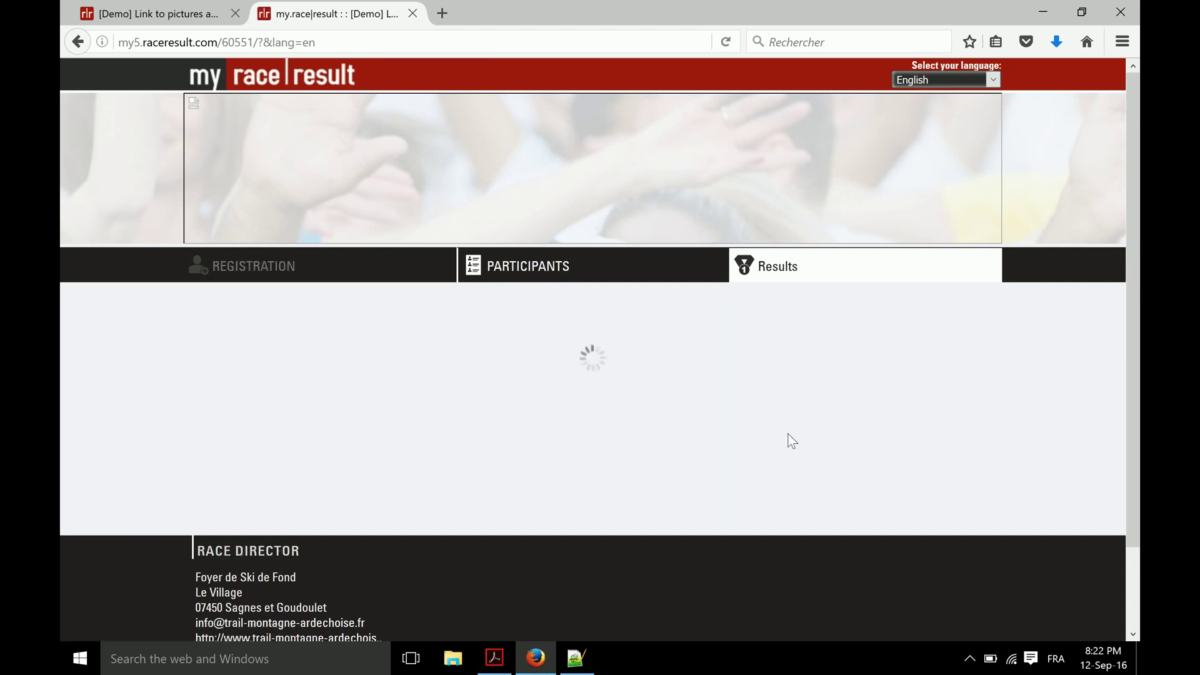
click(525, 364)
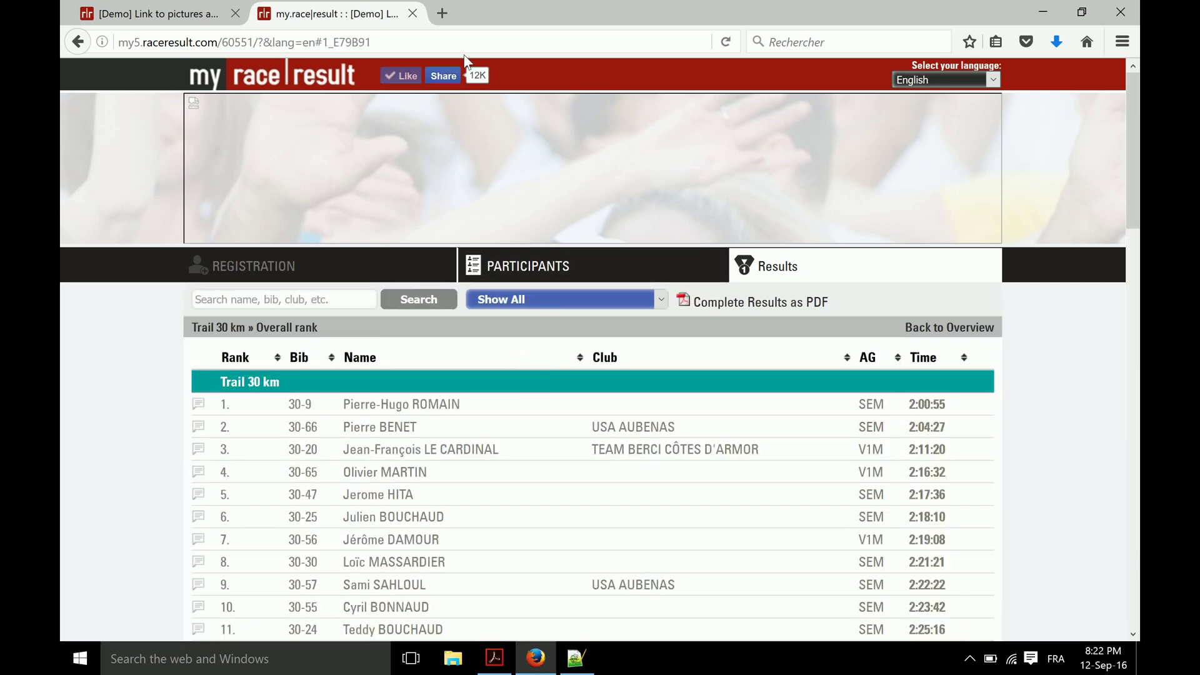
click(412, 13)
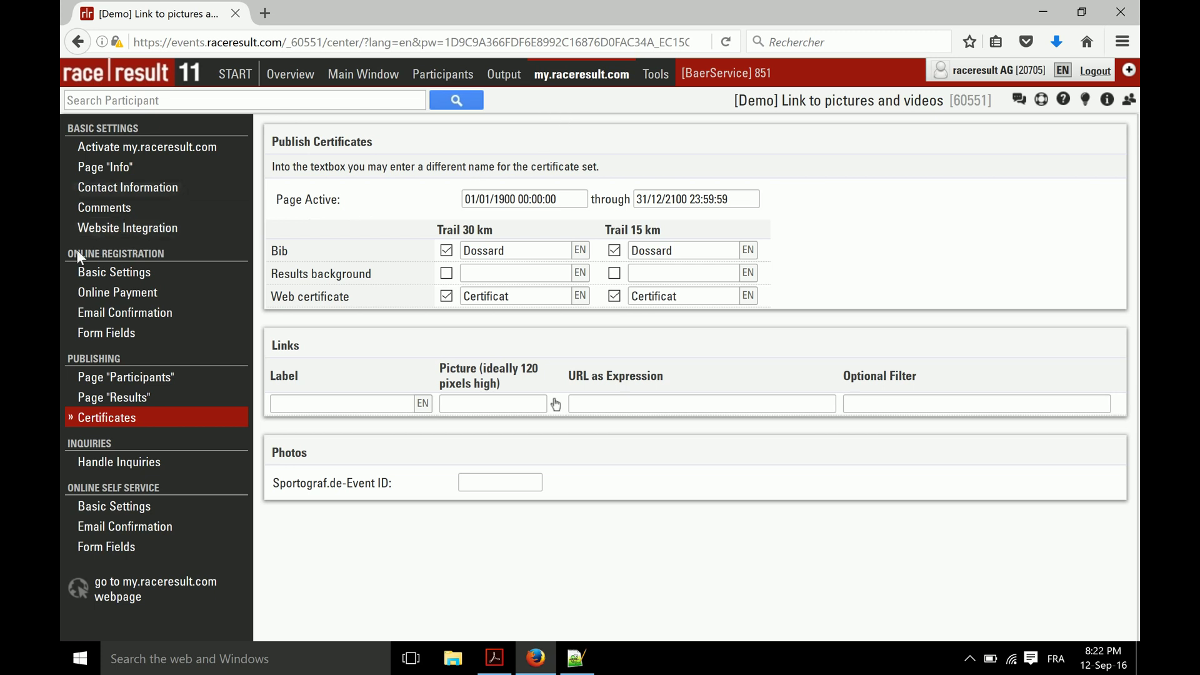
click(121, 233)
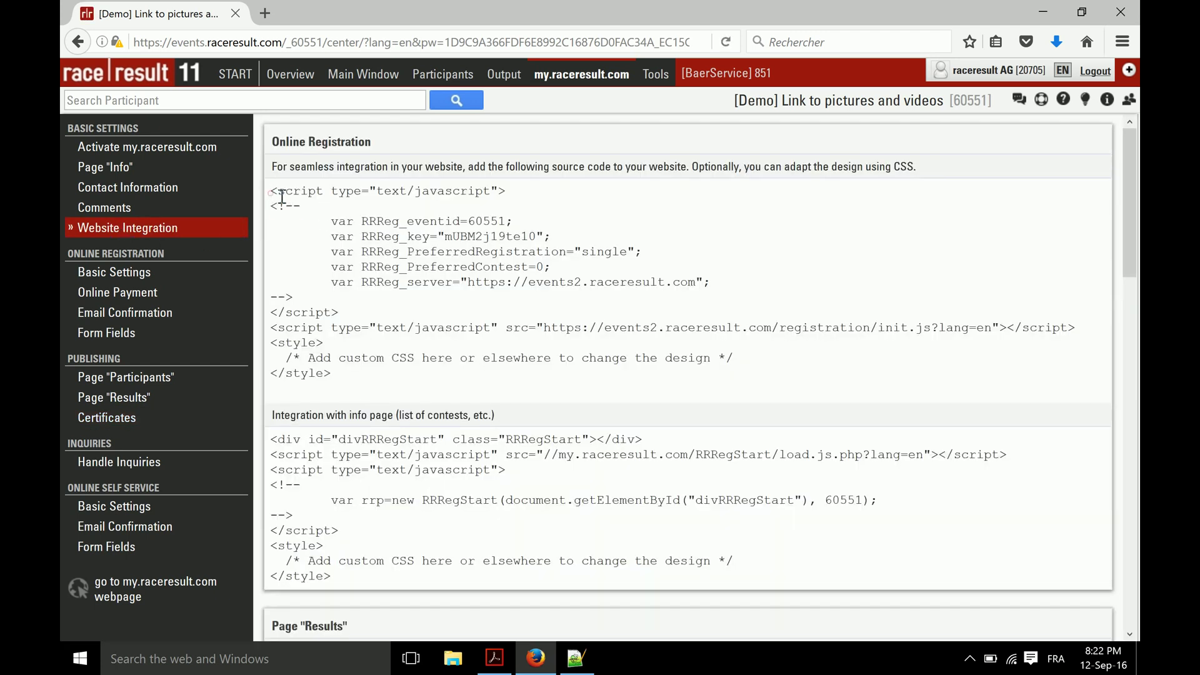
- Select the Results page embed code and compare it with the RRPublish snippet on line 87 of results.php
drag(280, 196, 371, 387)
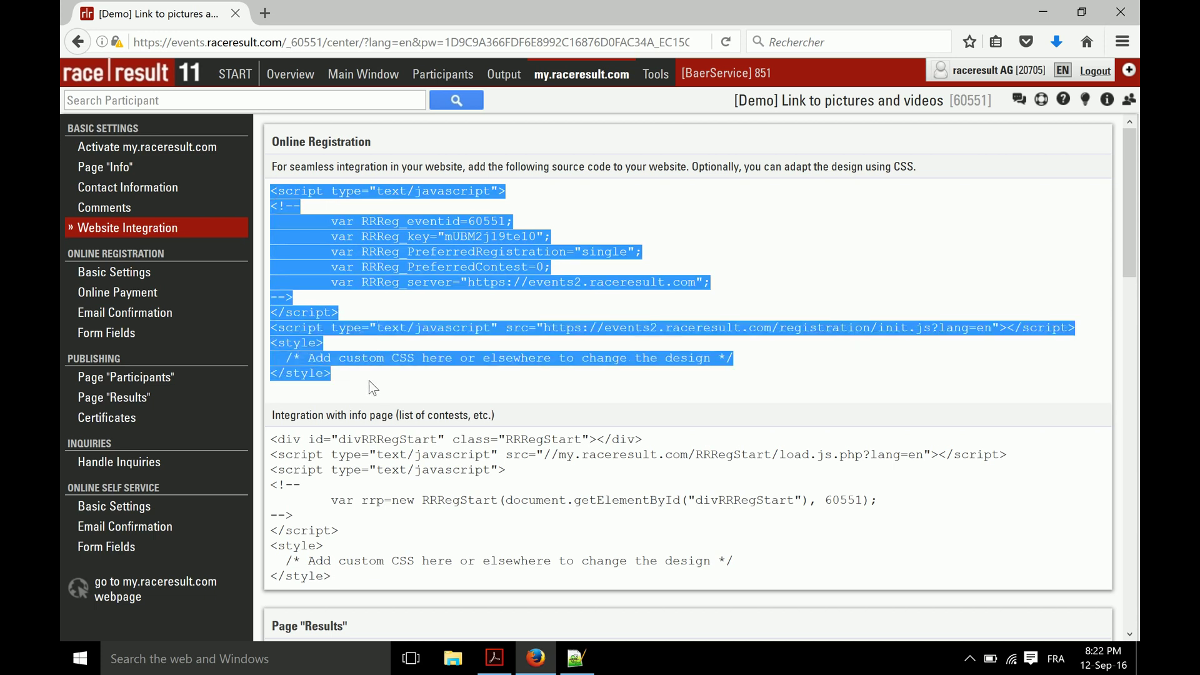
scroll(477, 366, down, 7)
scroll(478, 362, up, 1)
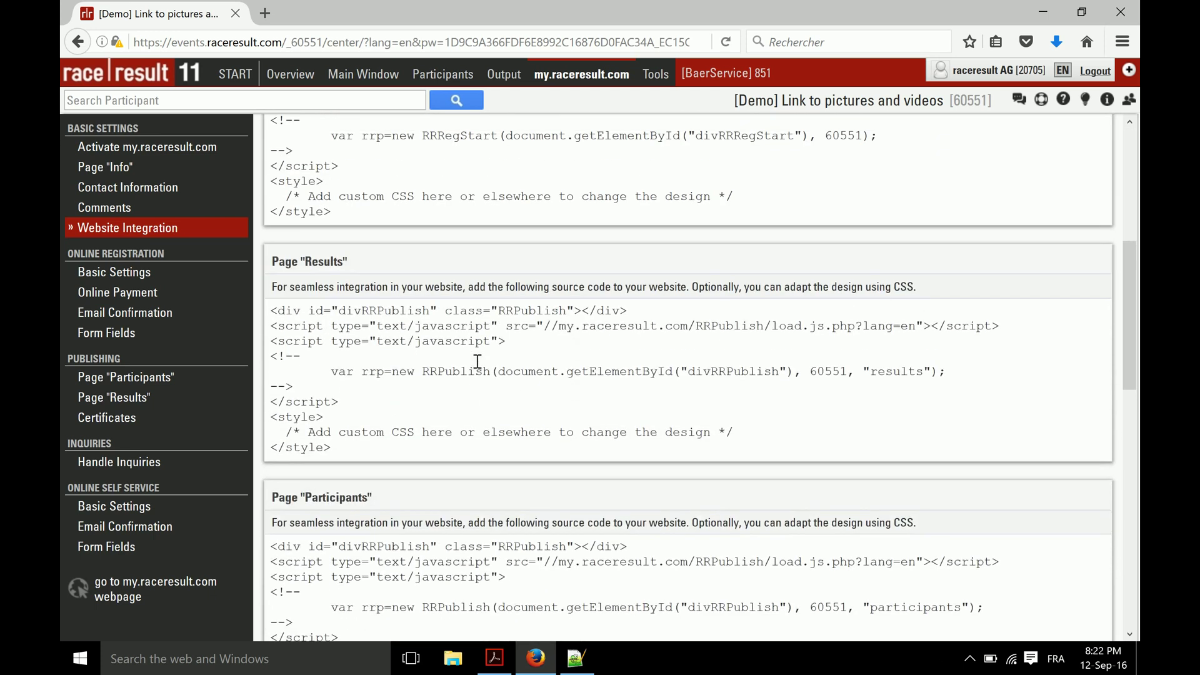
drag(334, 450, 263, 324)
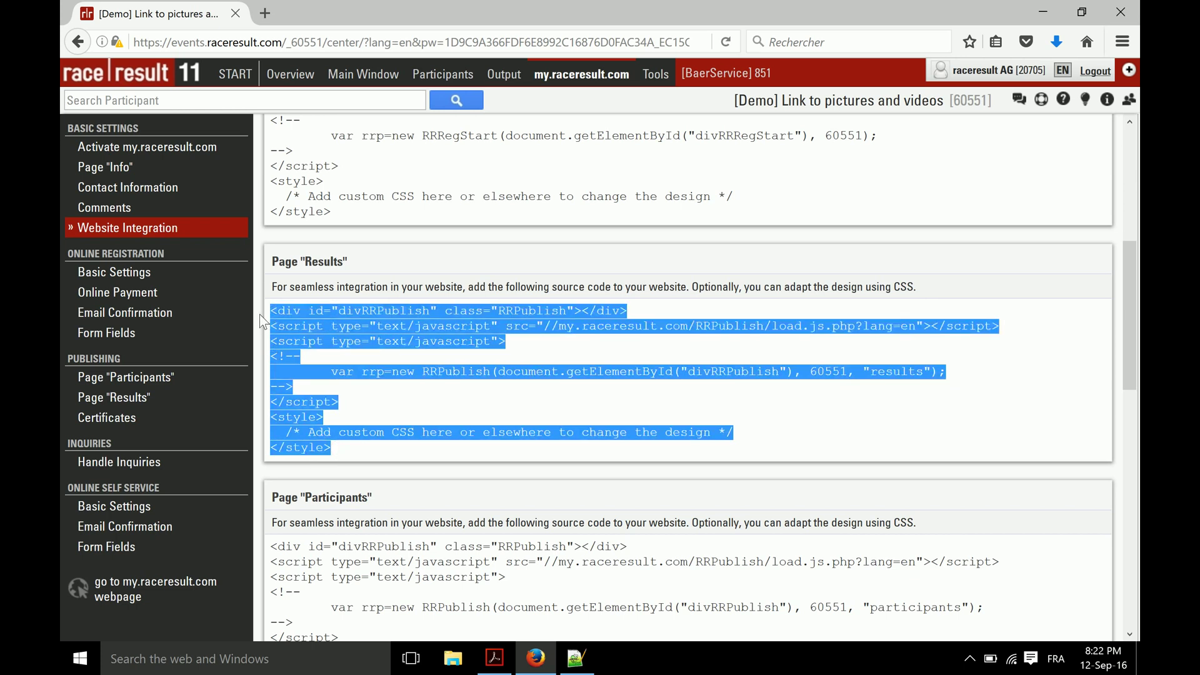
click(578, 658)
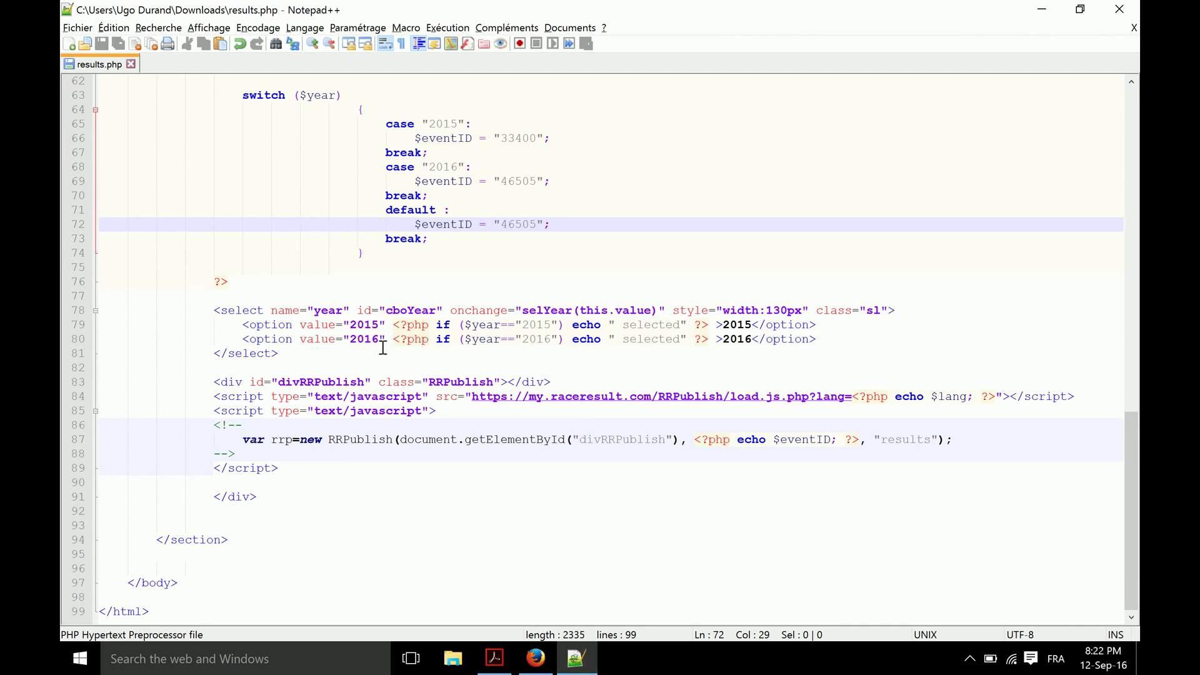
drag(774, 439, 859, 439)
click(536, 658)
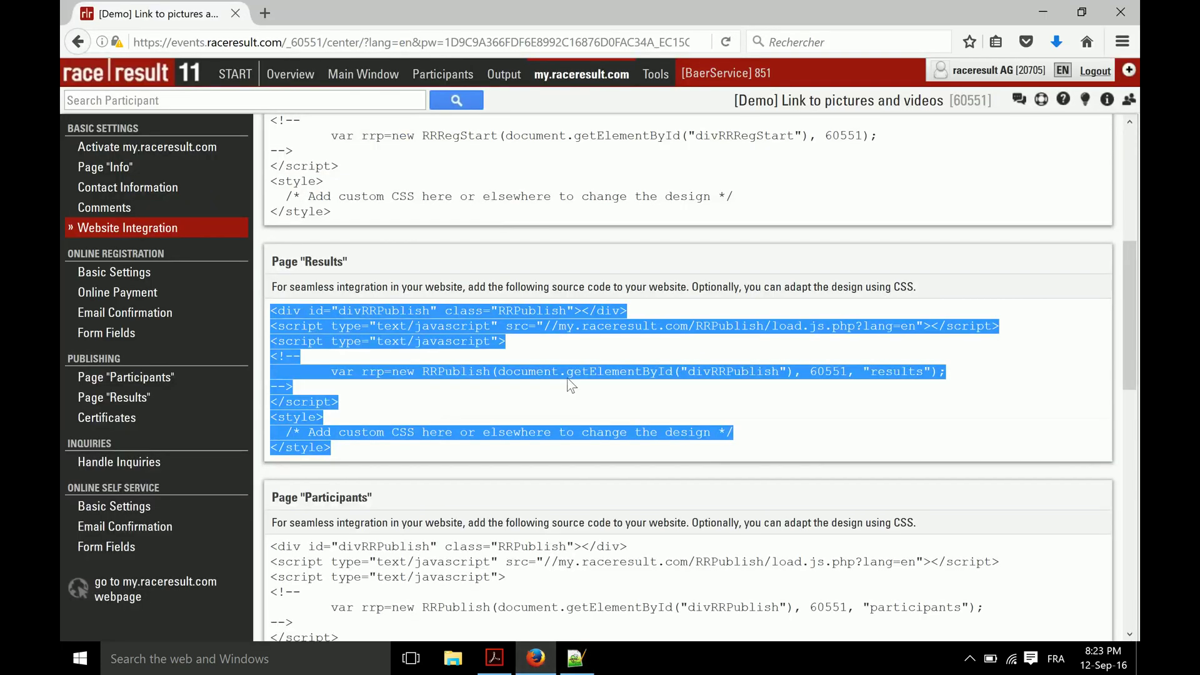